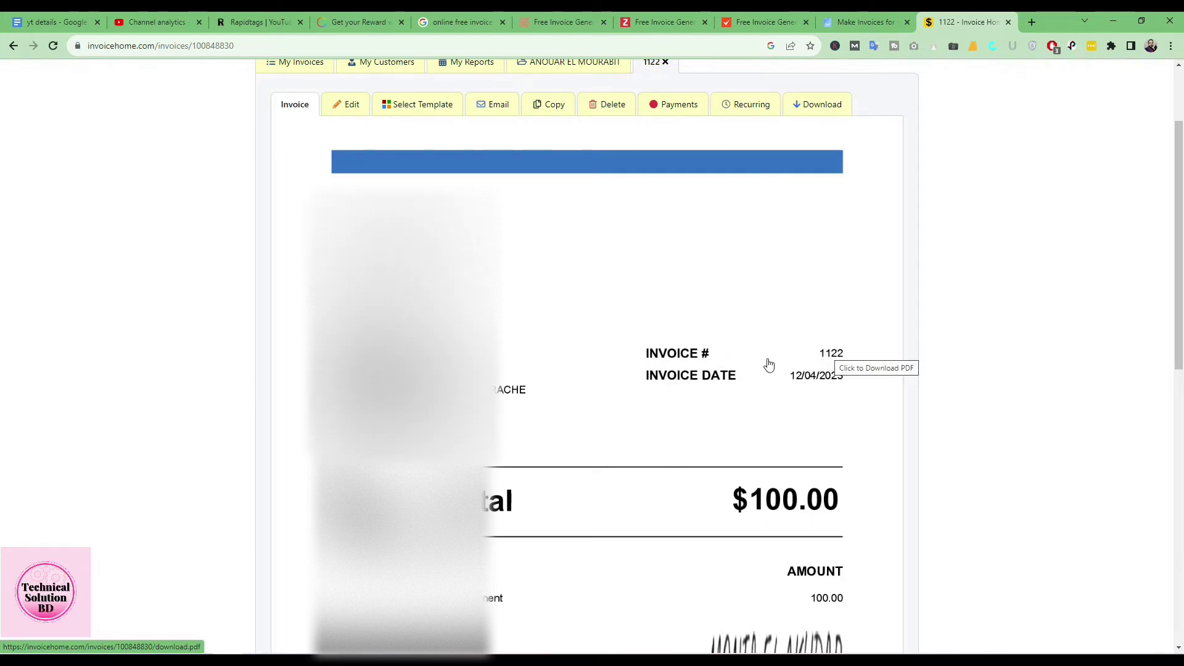
Look over the displayed invoice and open it for editing.
left_click(1040, 346)
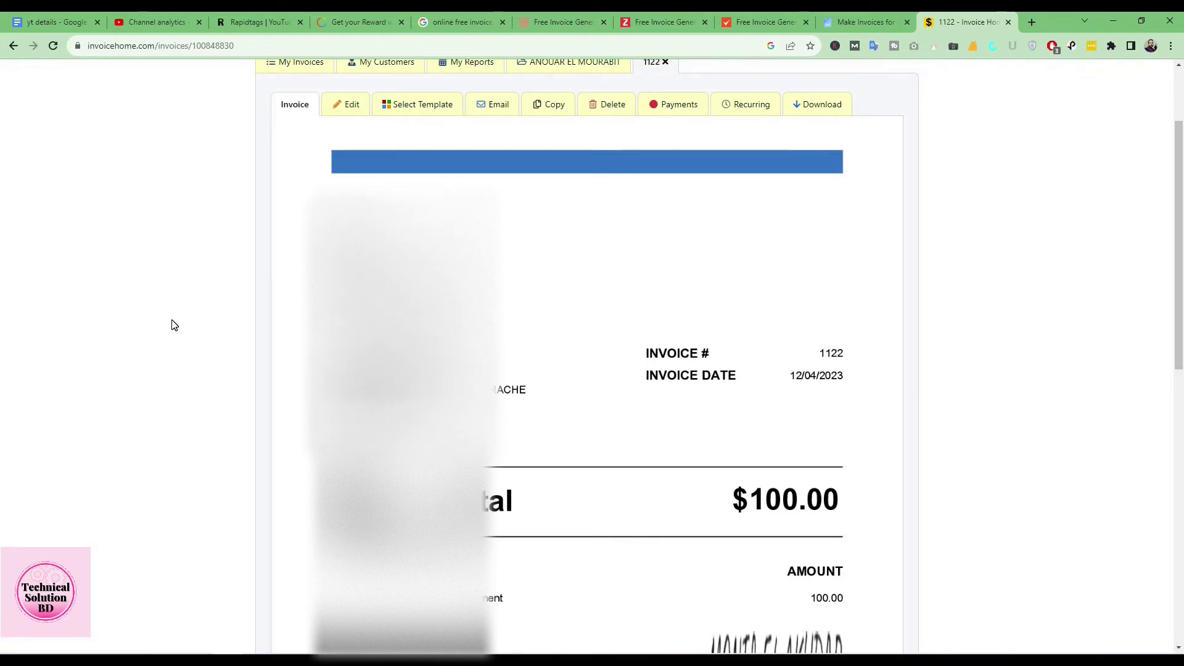
scroll(174, 325, "down", 1)
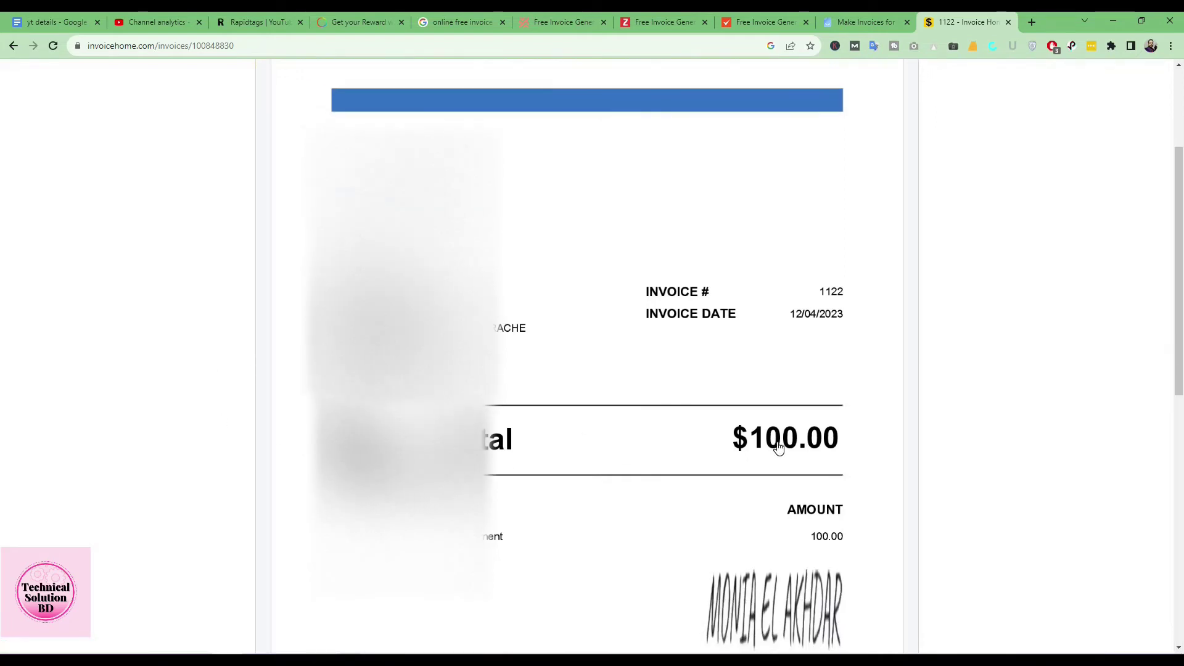
scroll(215, 404, "down", 2)
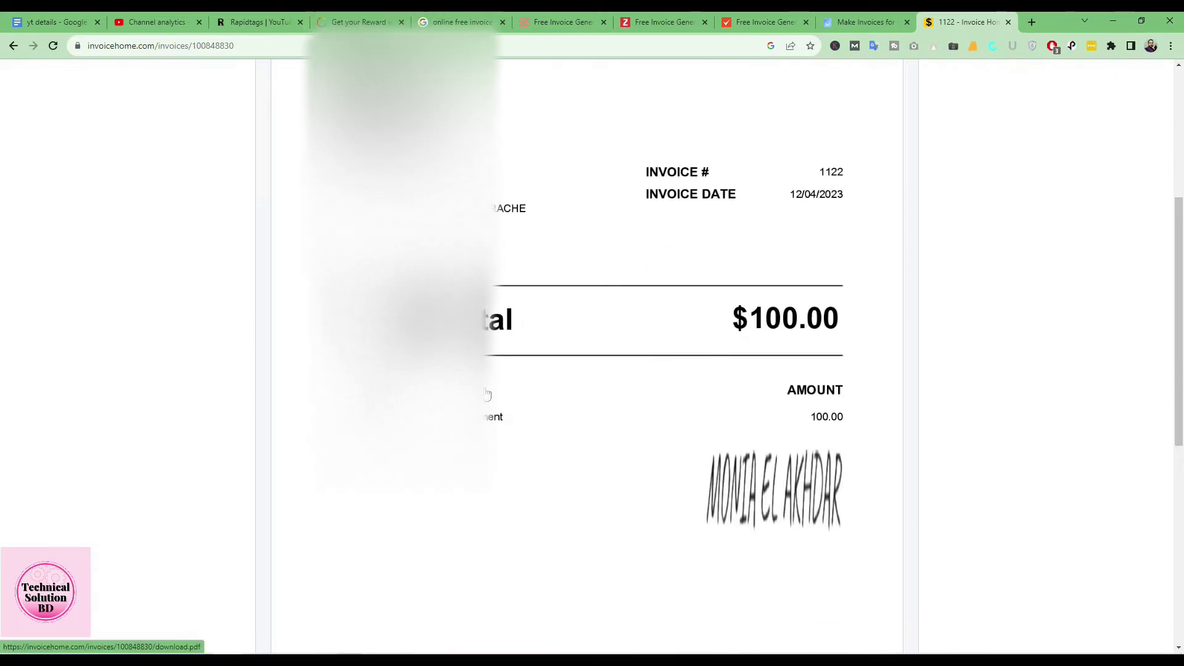
scroll(241, 259, "up", 5)
left_click(349, 233)
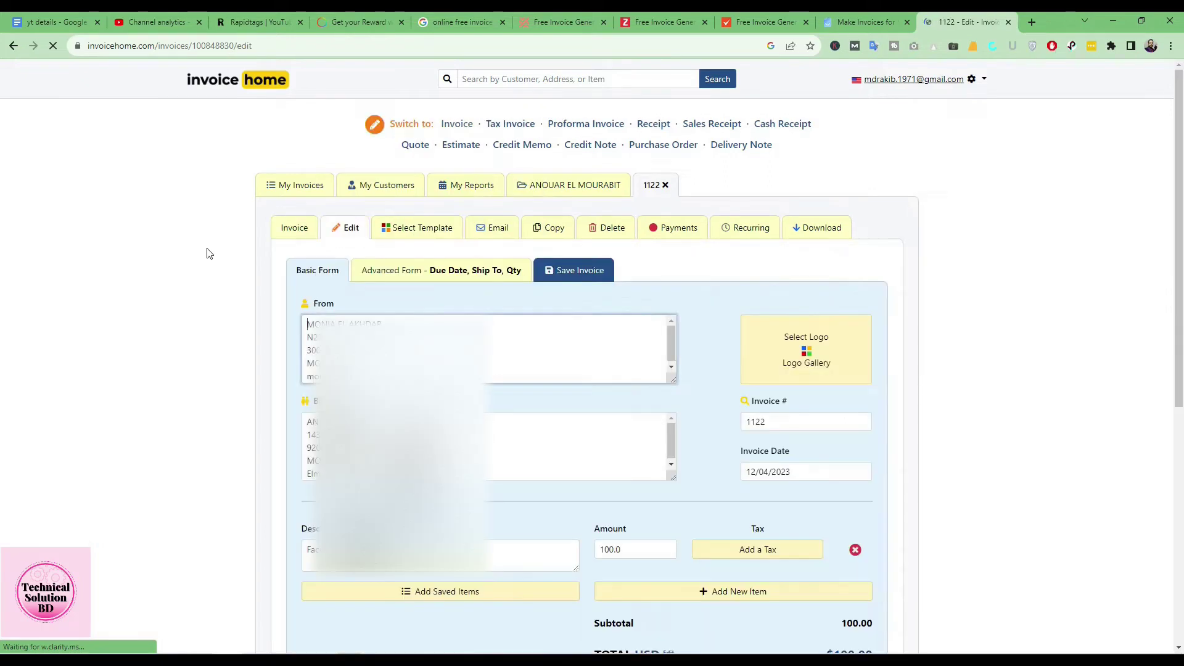
Examine the invoice number, From, Bill To and item description fields, and view the saved items list.
scroll(203, 308, "down", 1)
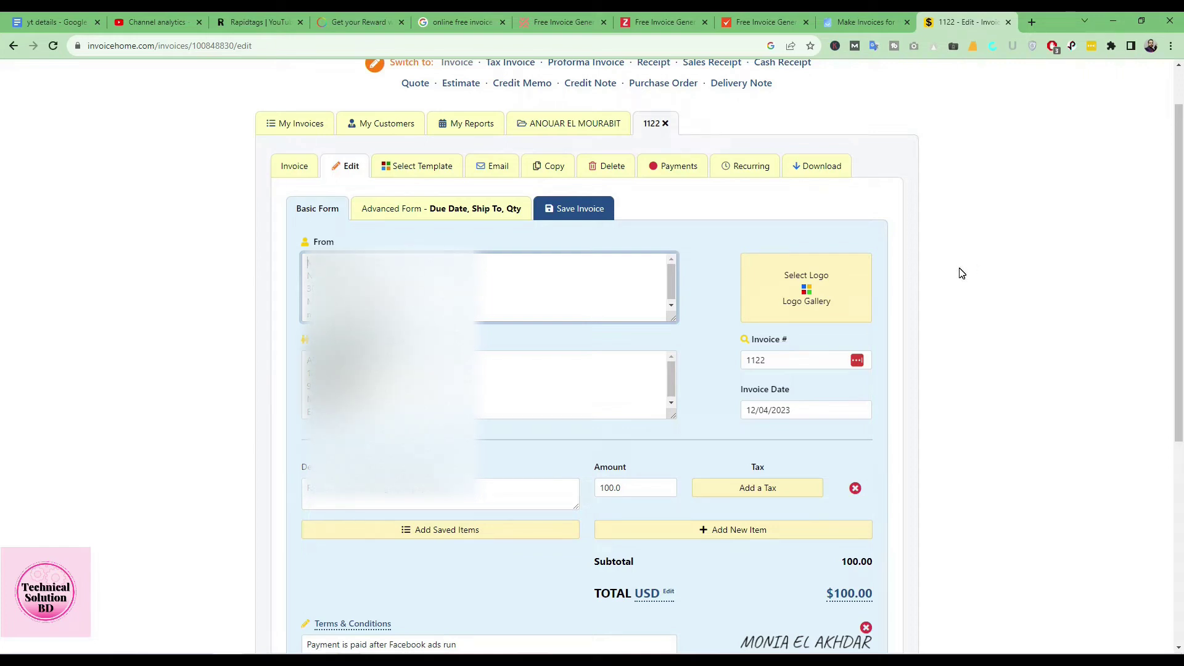
left_click(759, 362)
left_click(1002, 338)
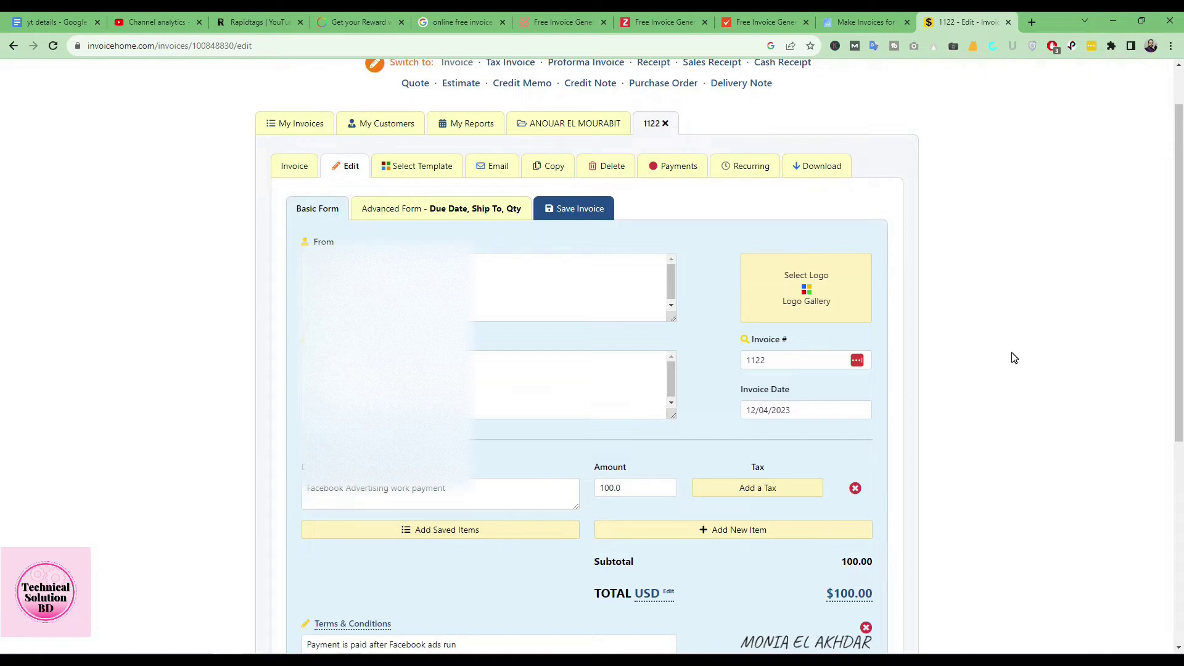
scroll(1004, 354, "down", 2)
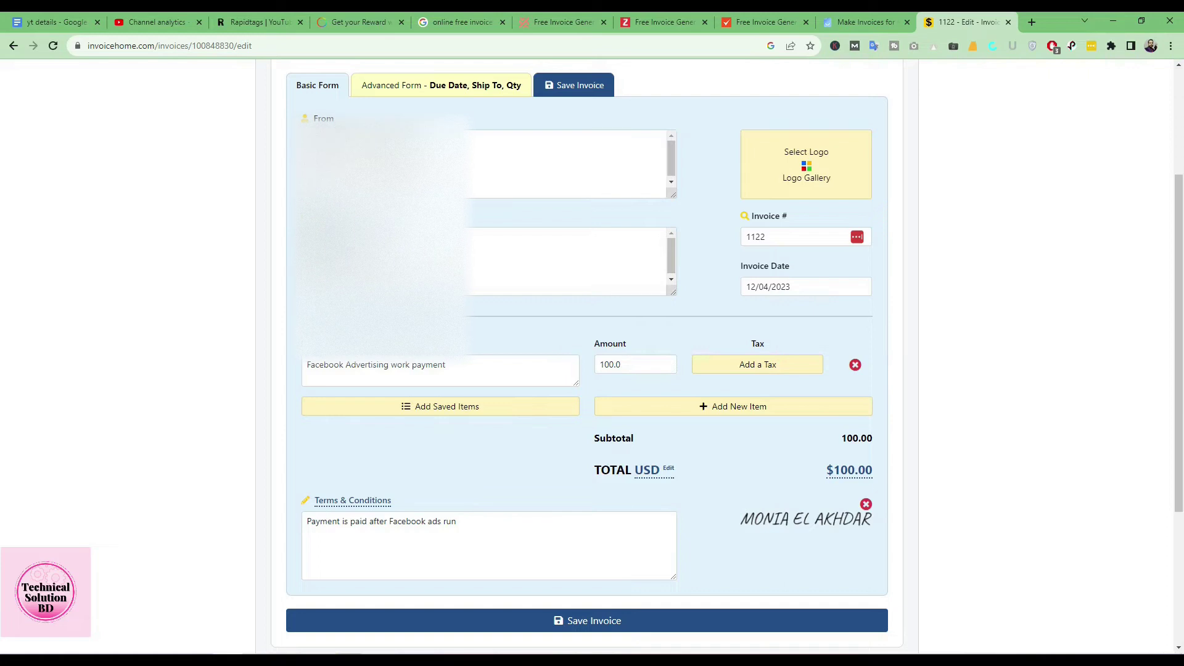
left_click(555, 163)
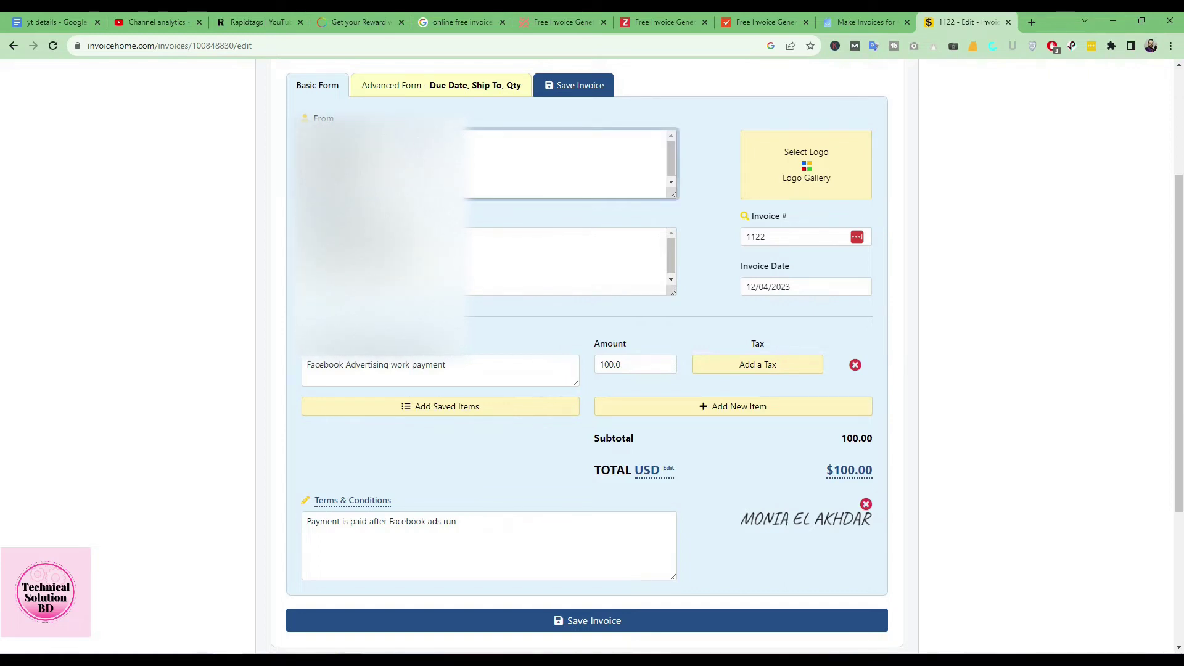
double_click(319, 237)
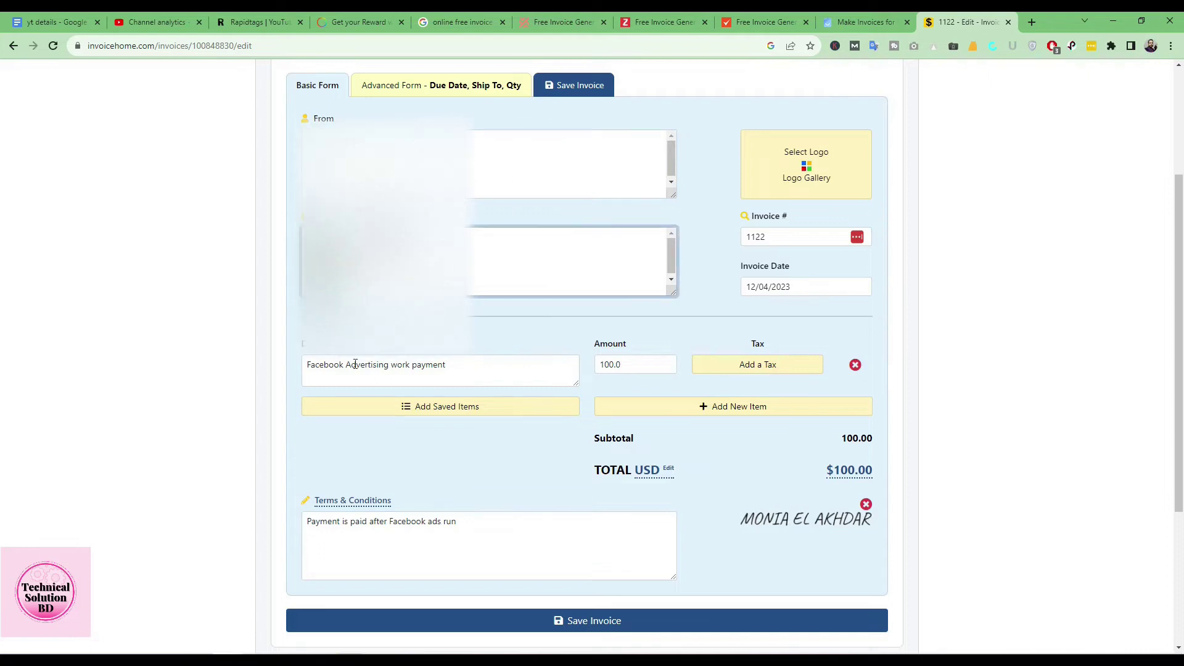
left_click_drag(308, 368, 481, 364)
left_click(482, 365)
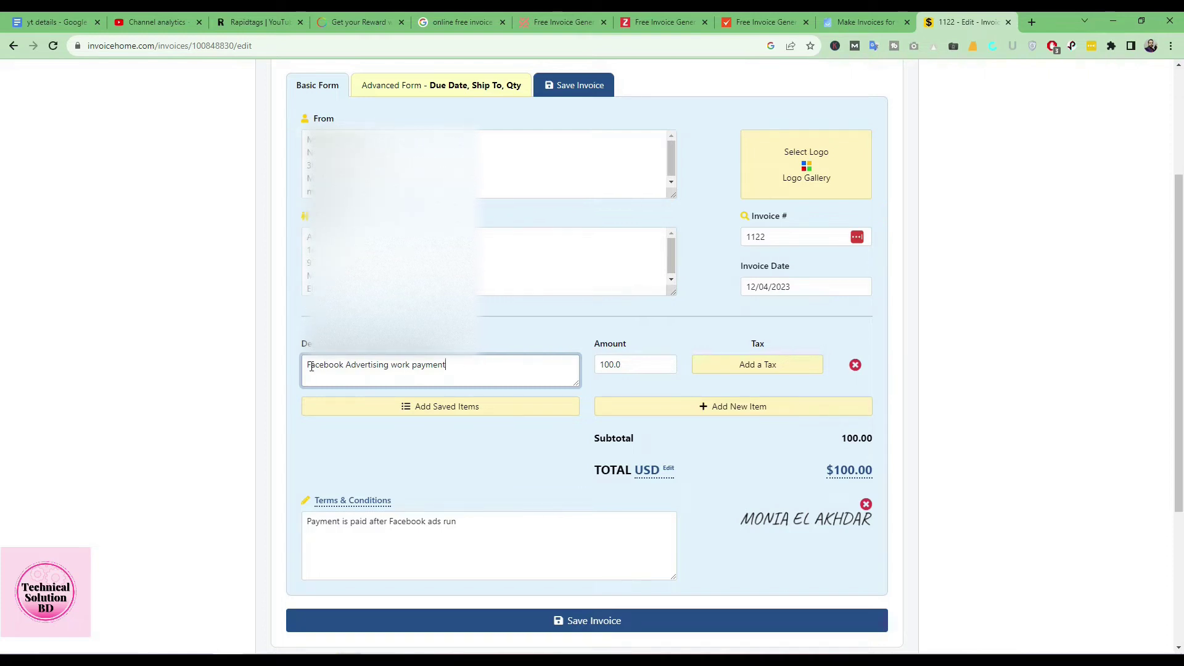
left_click_drag(309, 366, 446, 367)
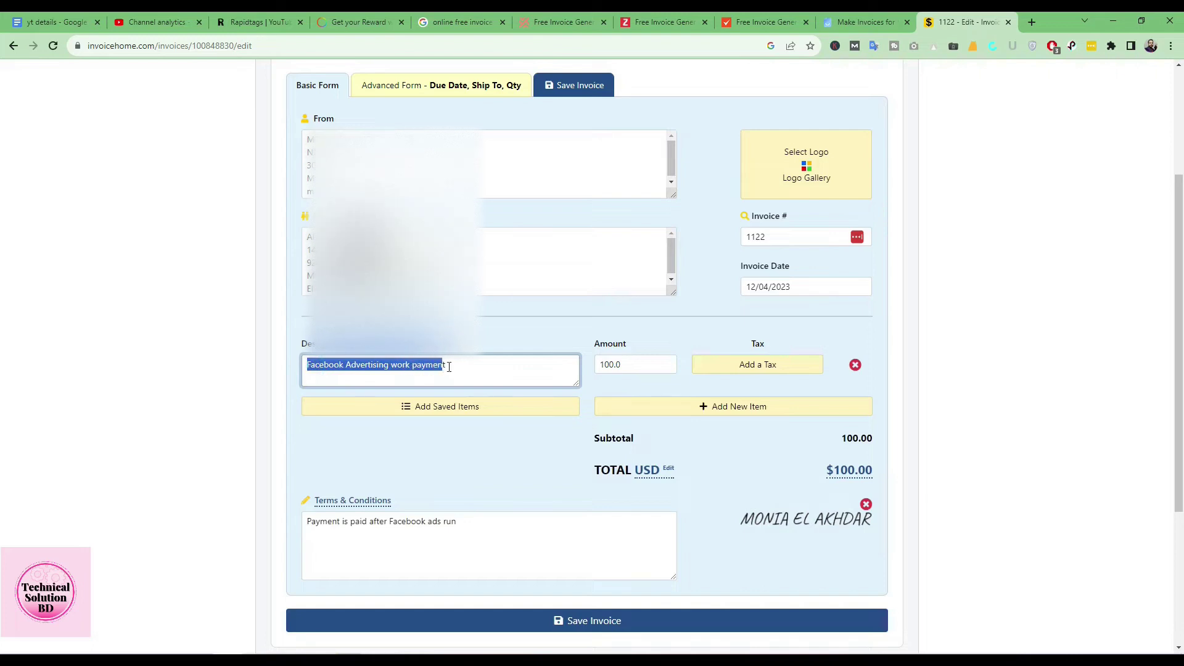
left_click(460, 365)
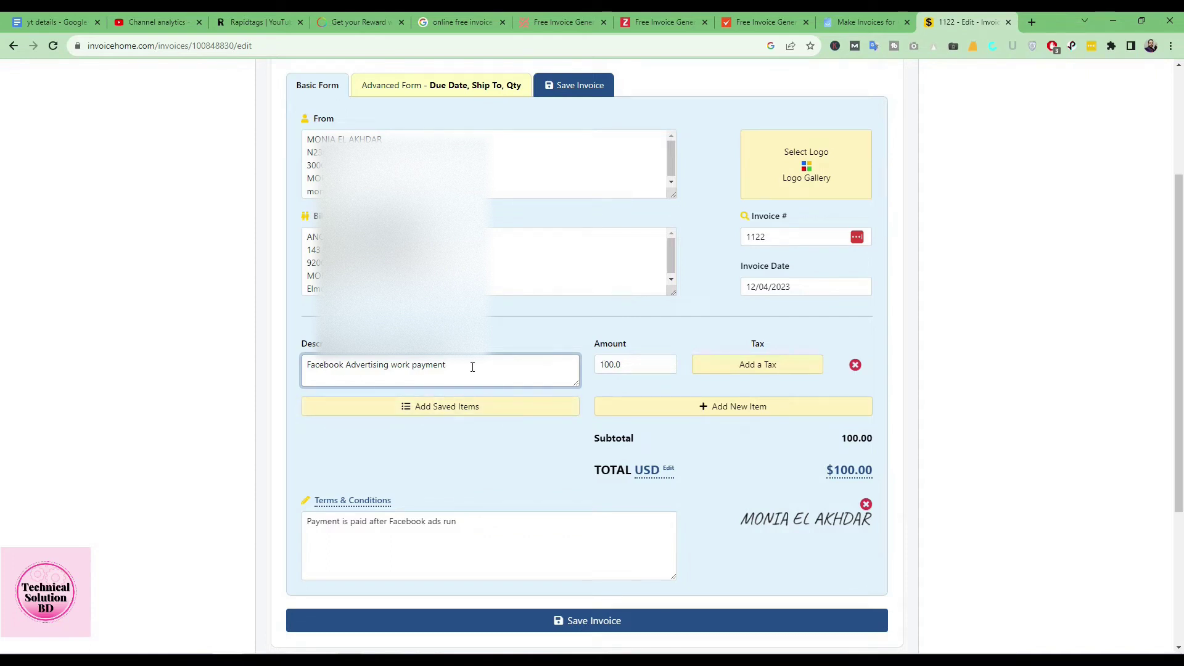
left_click(431, 412)
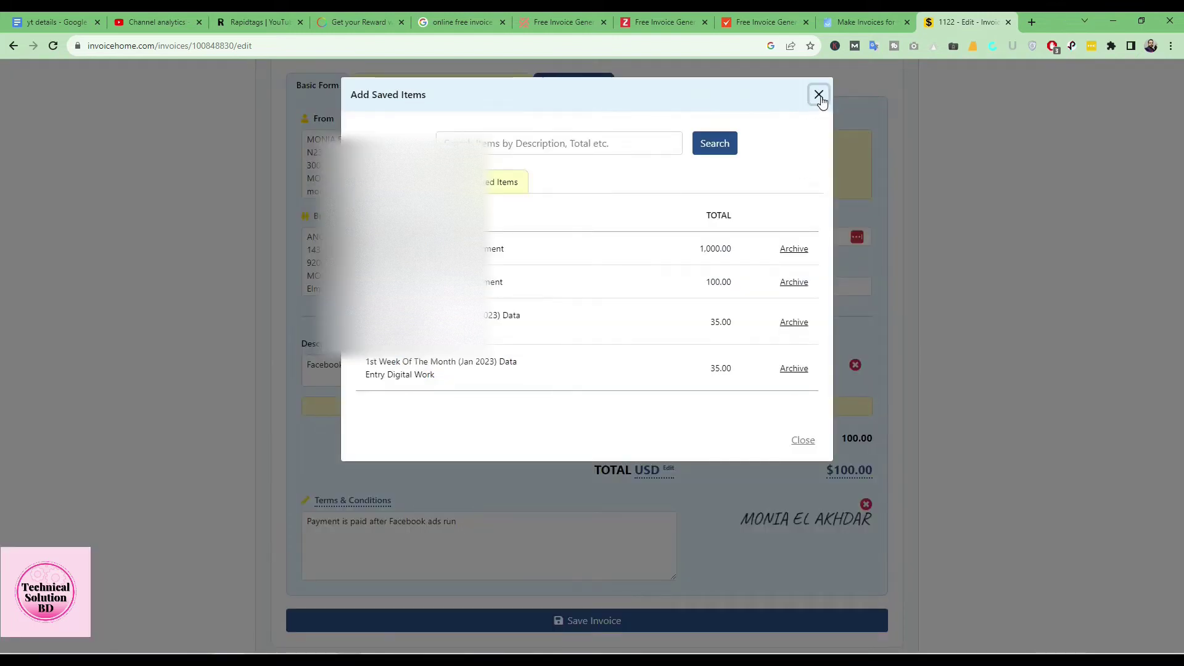
left_click(819, 96)
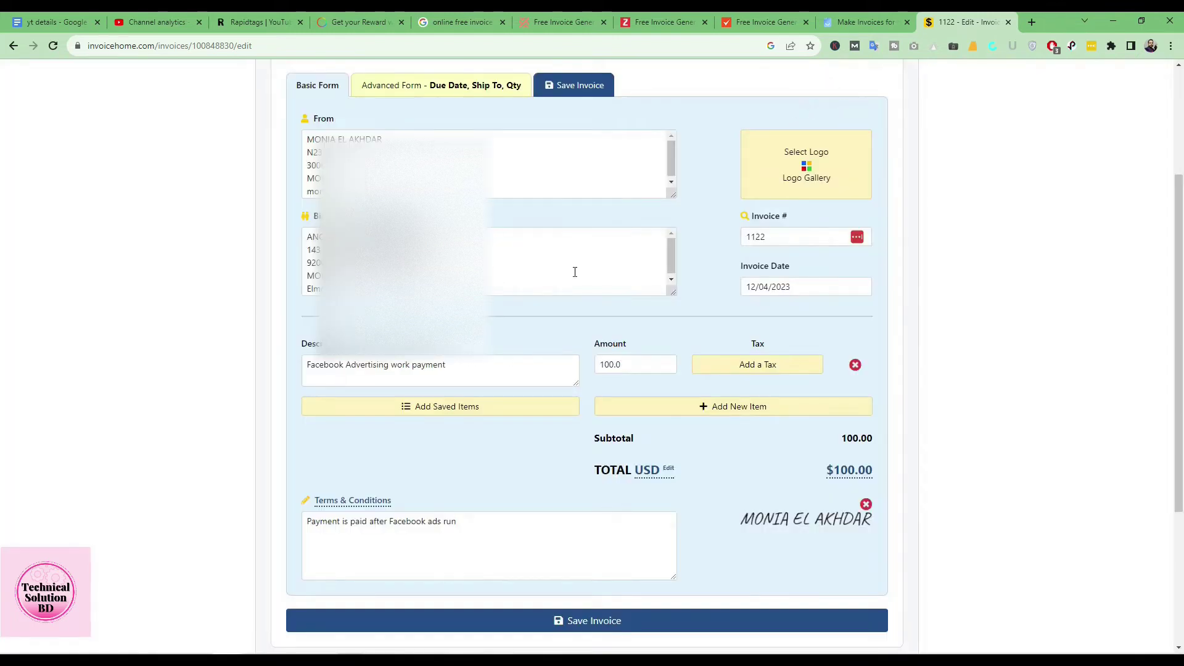
Add a new item line to the invoice with an amount of 50.
left_click(732, 410)
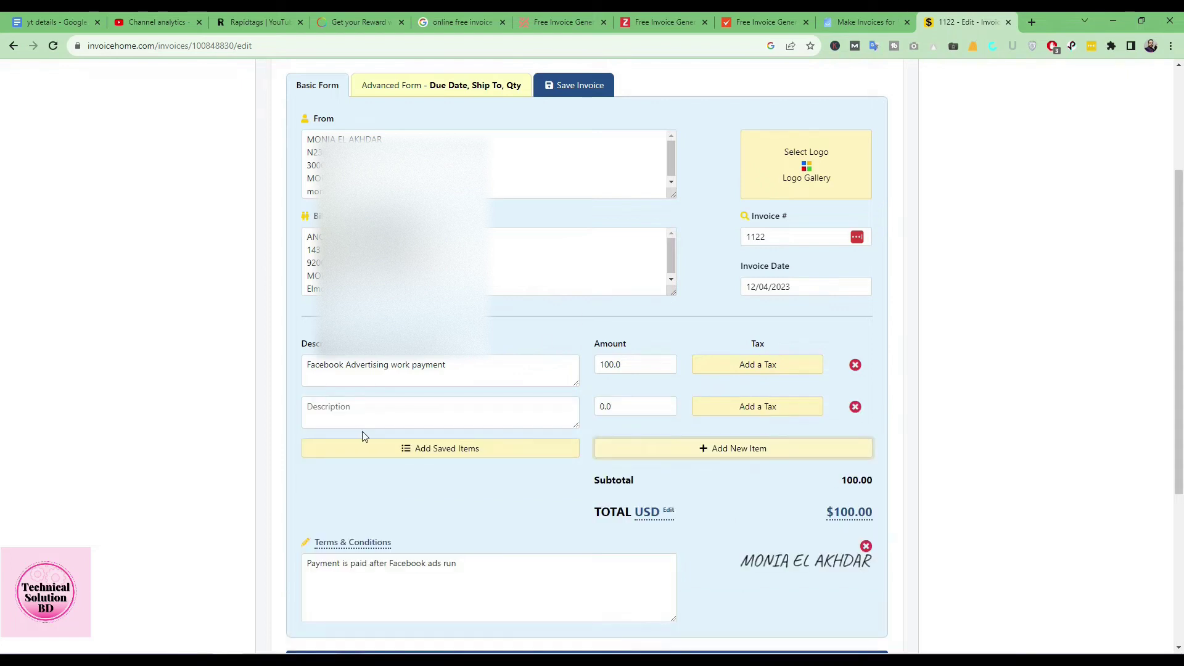
left_click(336, 403)
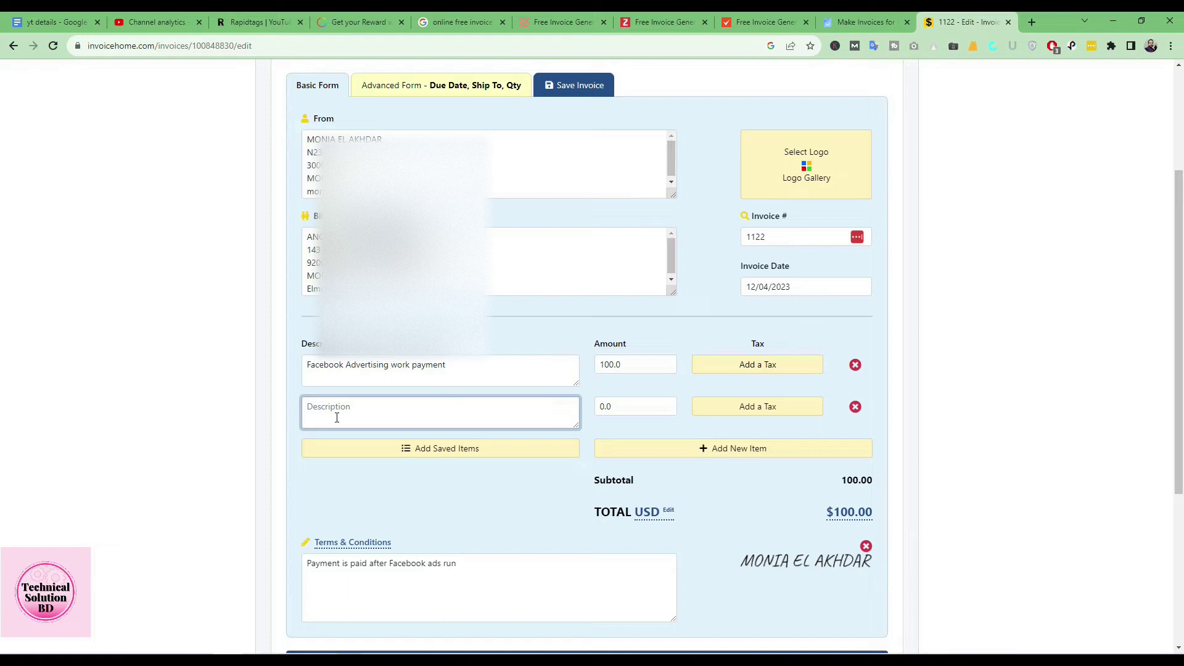
left_click(614, 407)
type("50")
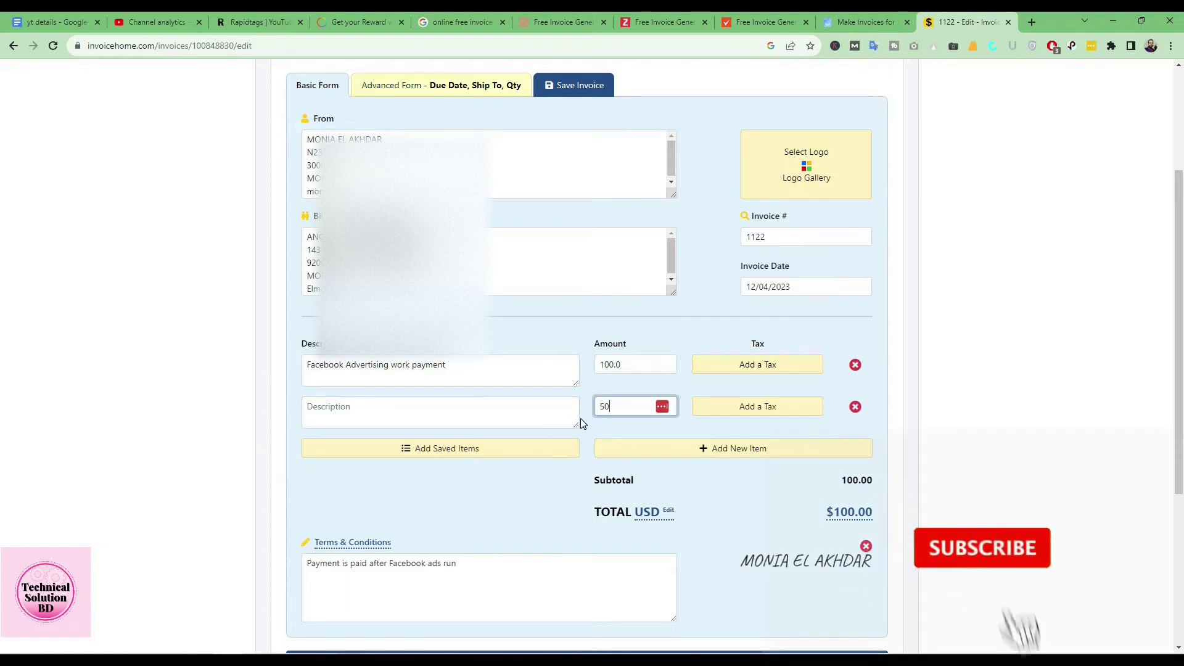
Describe the new invoice item as "Facebook ads account setup (Digital work)", copying the word "Facebook" from the first item.
left_click(351, 407)
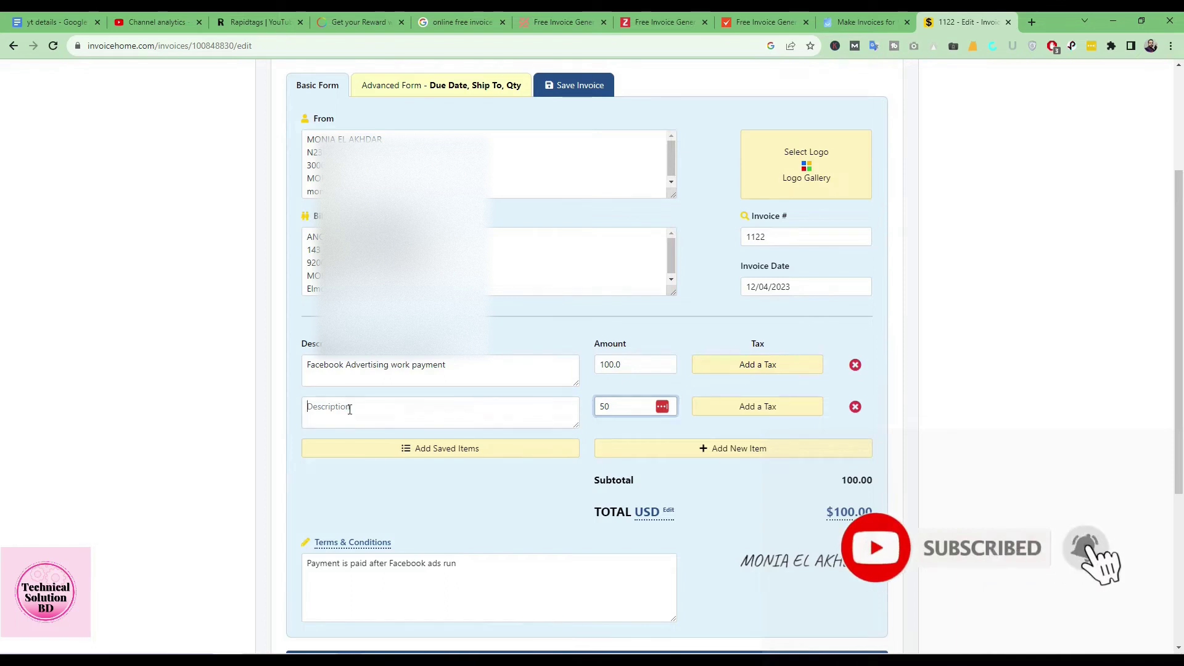
left_click_drag(306, 364, 344, 364)
key("ctrl+c")
left_click(339, 415)
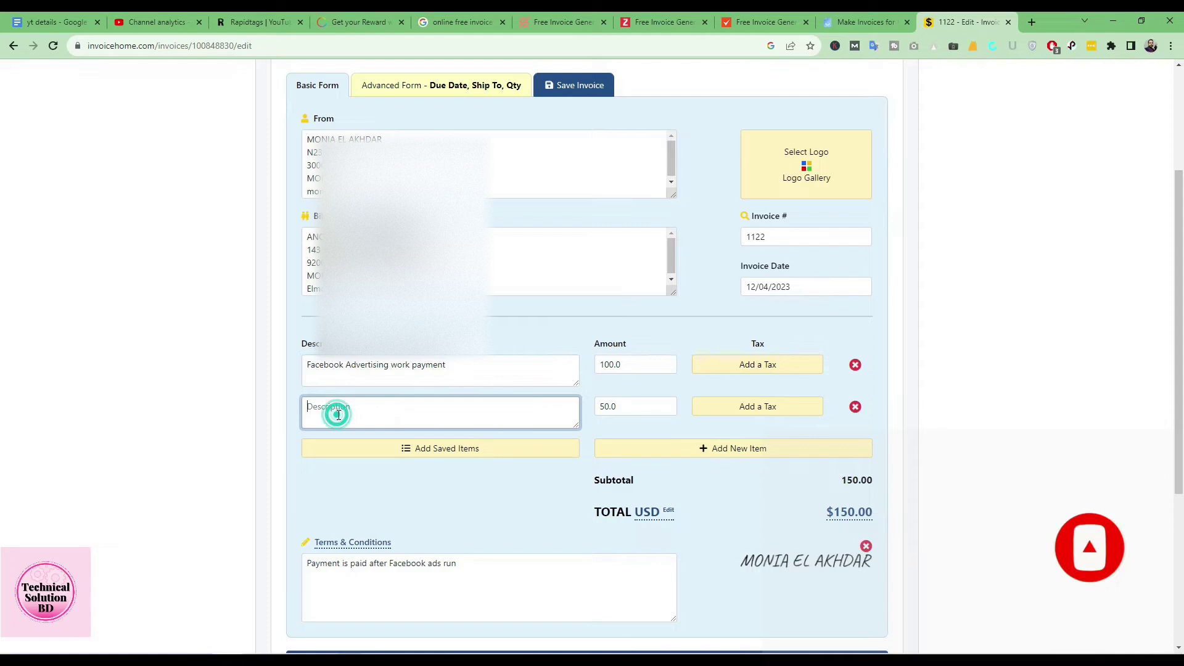
key("ctrl+v")
type("a")
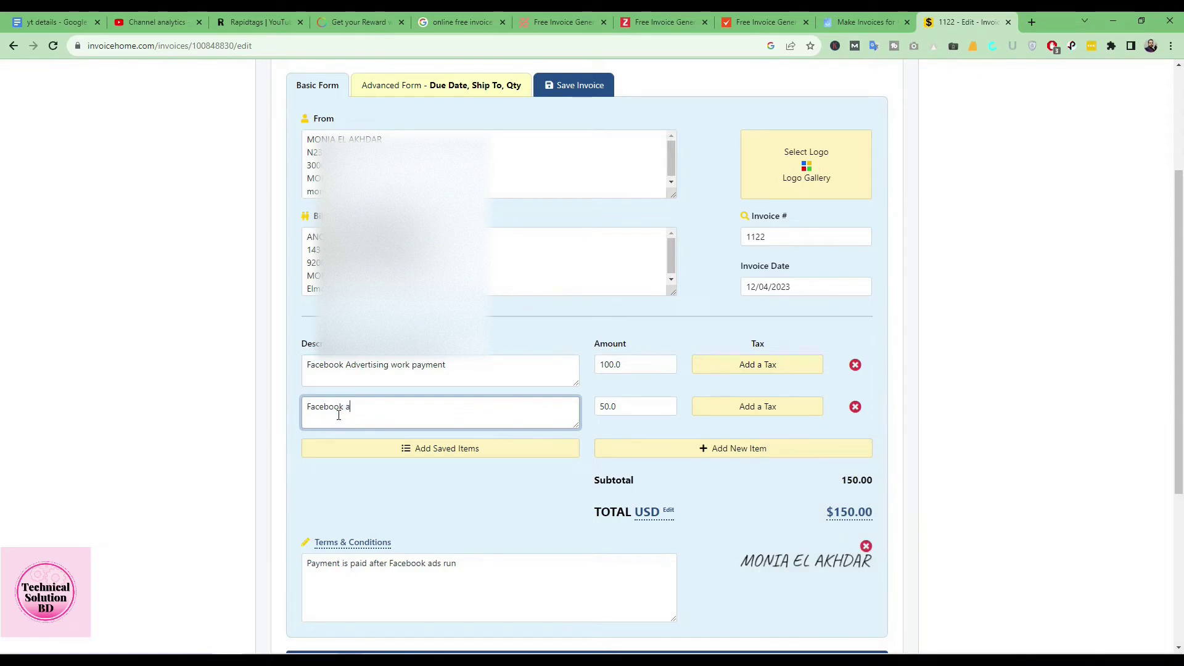
type("ds account setu")
type("p")
type(" ()")
type("Digital ")
type("work")
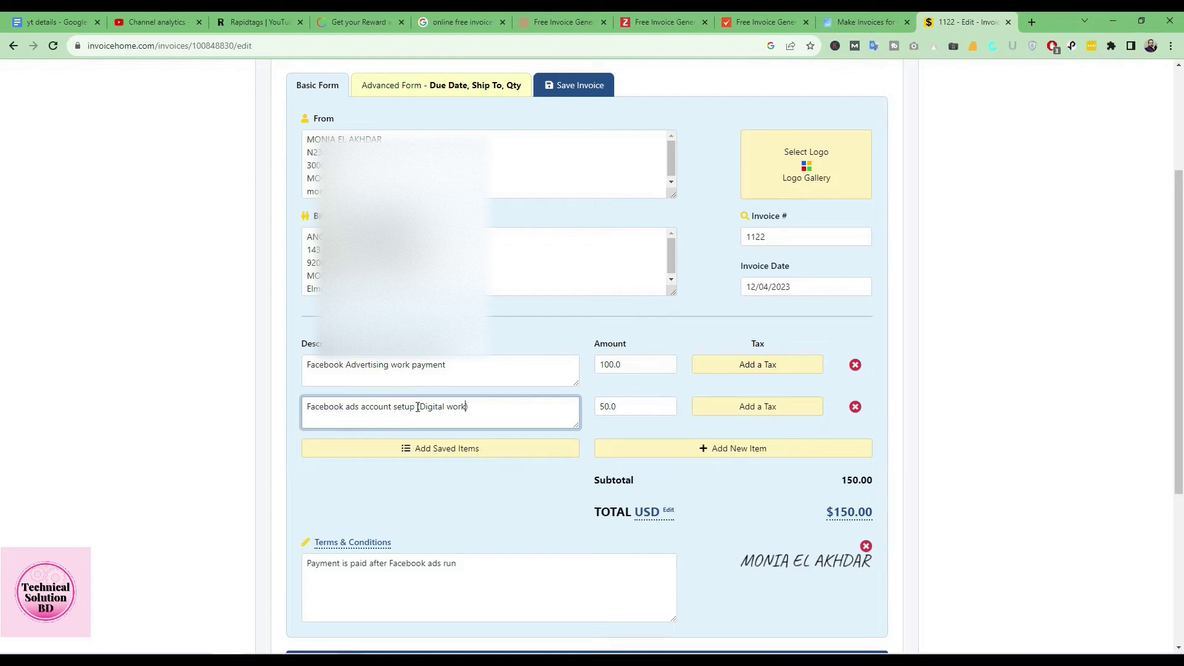
left_click_drag(417, 407, 445, 404)
left_click(291, 410)
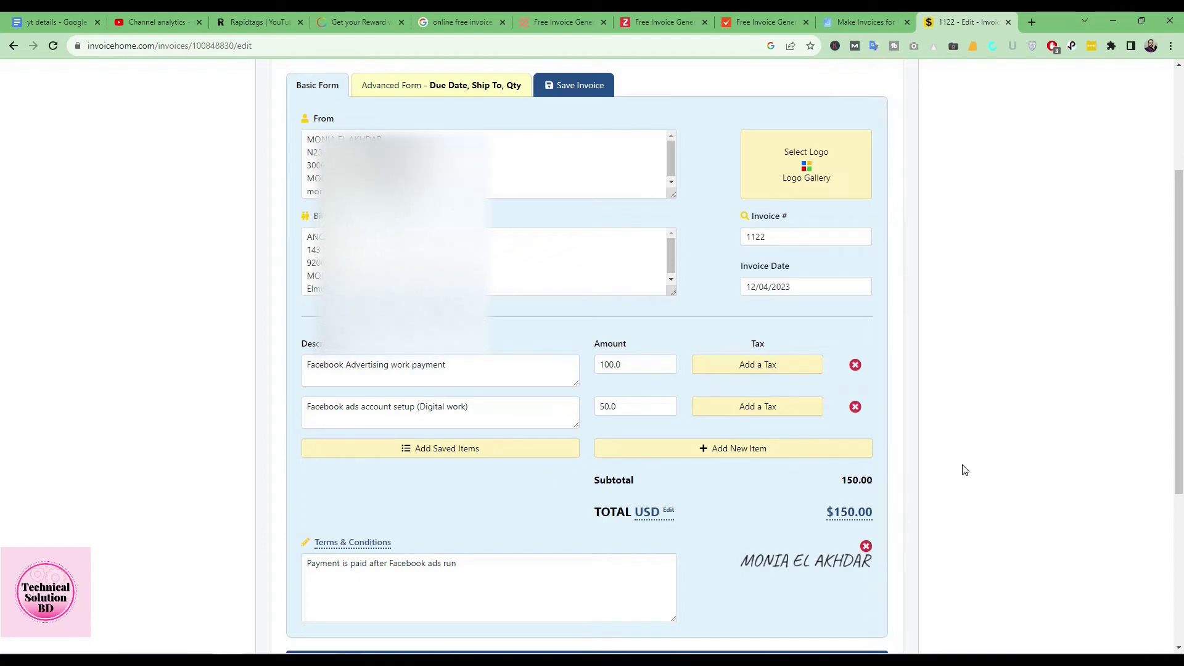
Extend the terms and conditions to read "Payment is paid after Facebook ads run with in 7days".
scroll(462, 473, "down", 2)
left_click_drag(308, 439, 475, 441)
left_click(497, 441)
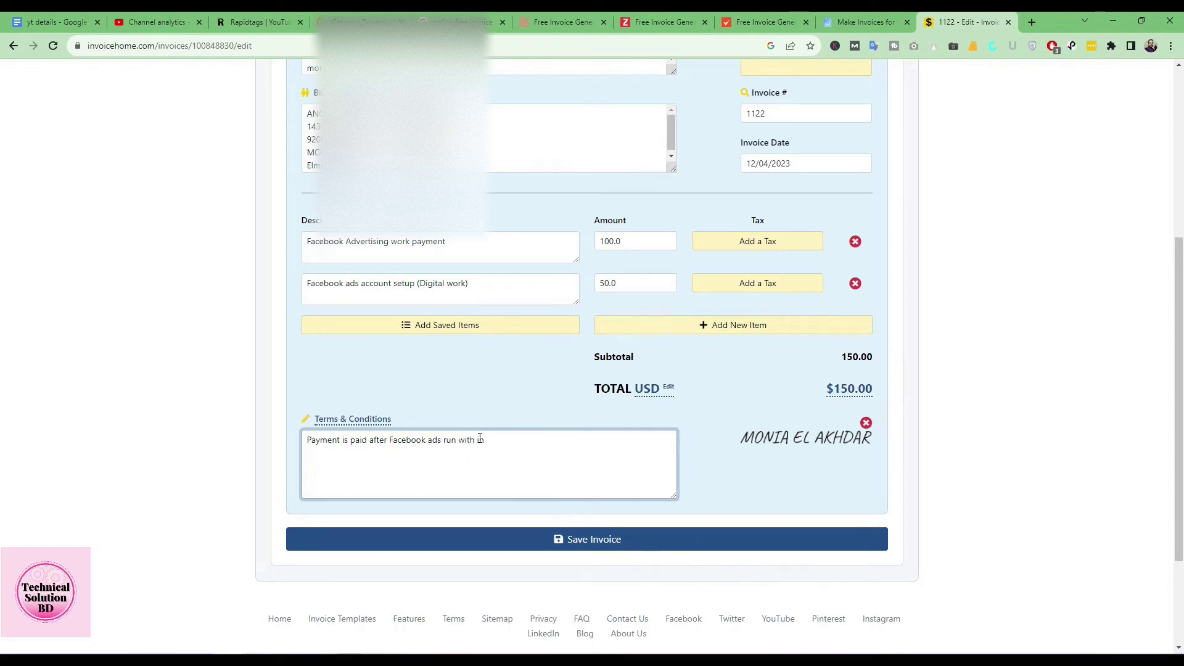
Review the whole invoice form, from the sender and customer details through the items to the terms and signature.
scroll(246, 322, "up", 5)
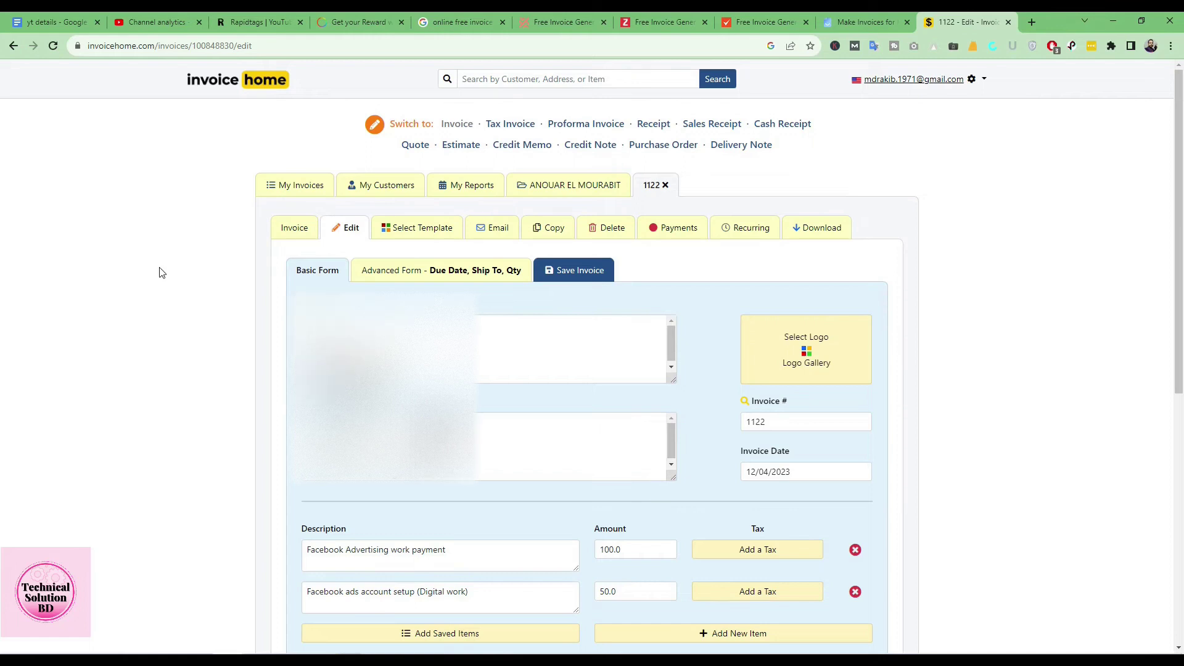
scroll(162, 270, "down", 7)
scroll(168, 270, "up", 7)
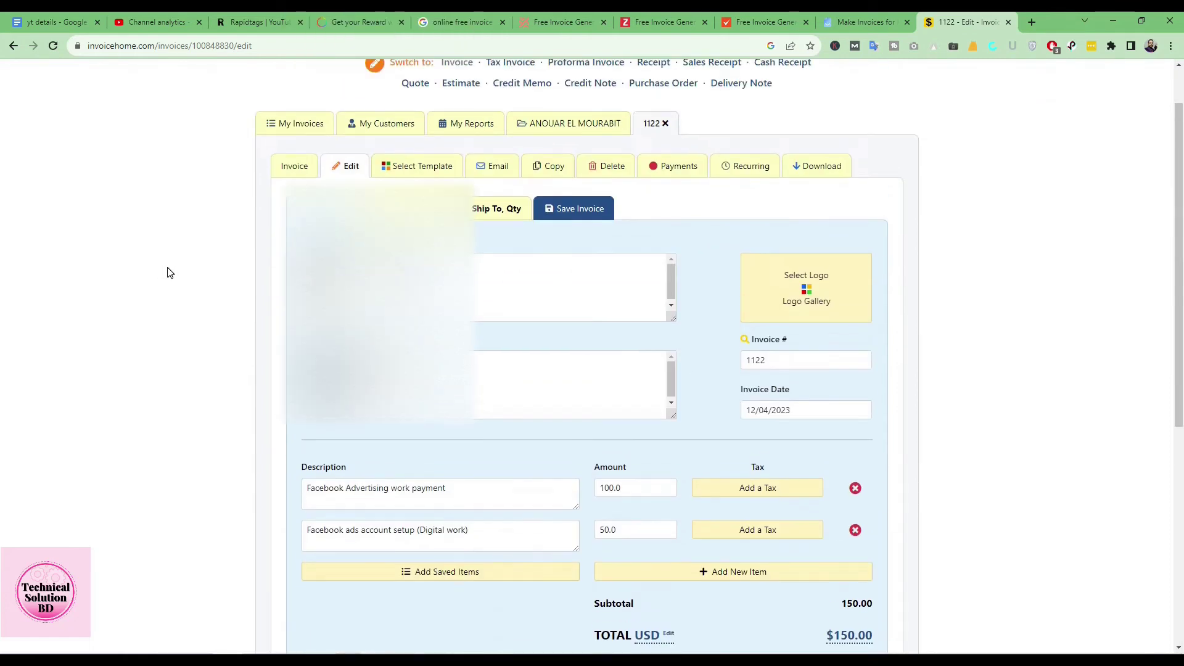
scroll(151, 280, "down", 7)
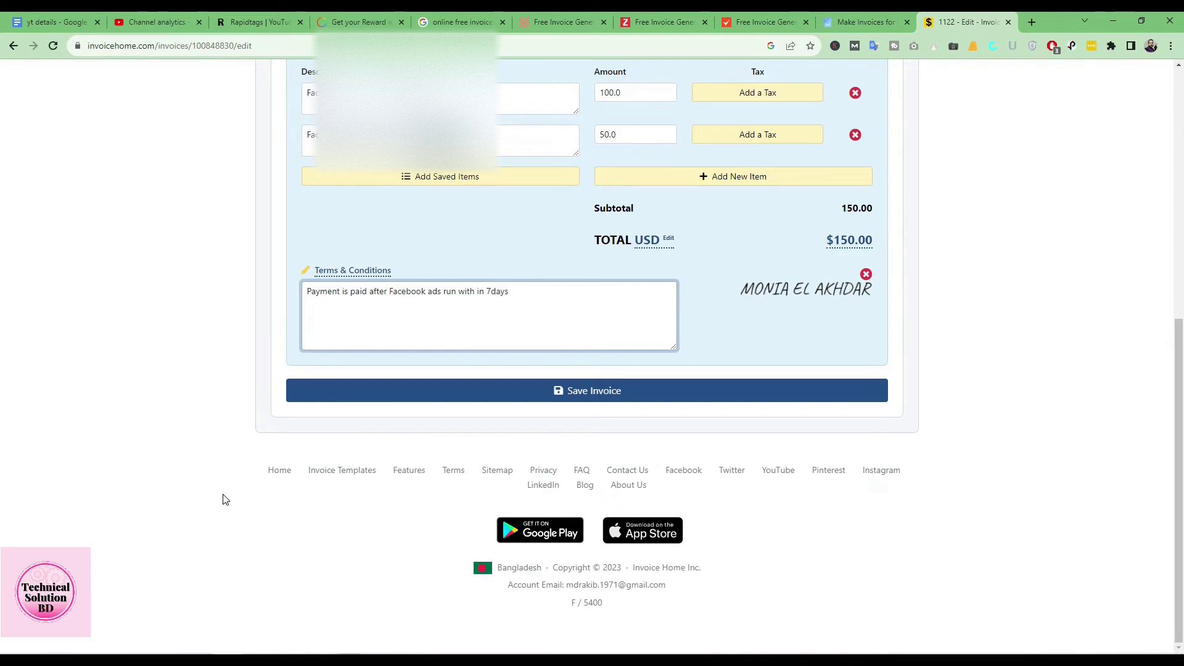
scroll(225, 499, "up", 2)
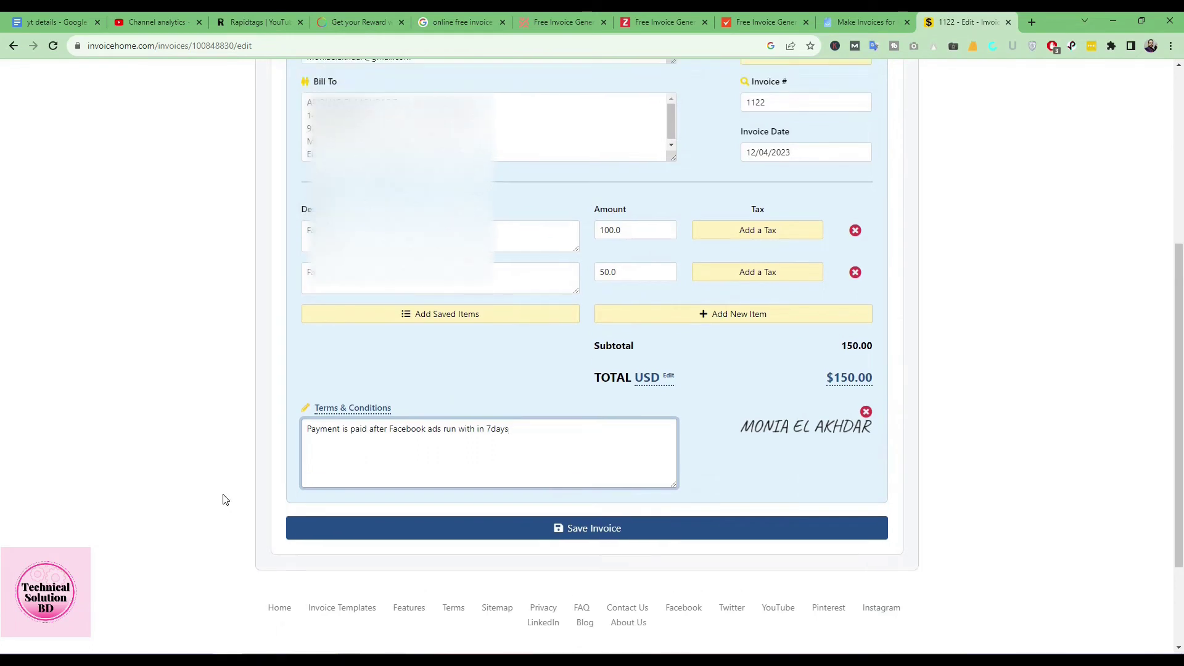
scroll(224, 498, "up", 3)
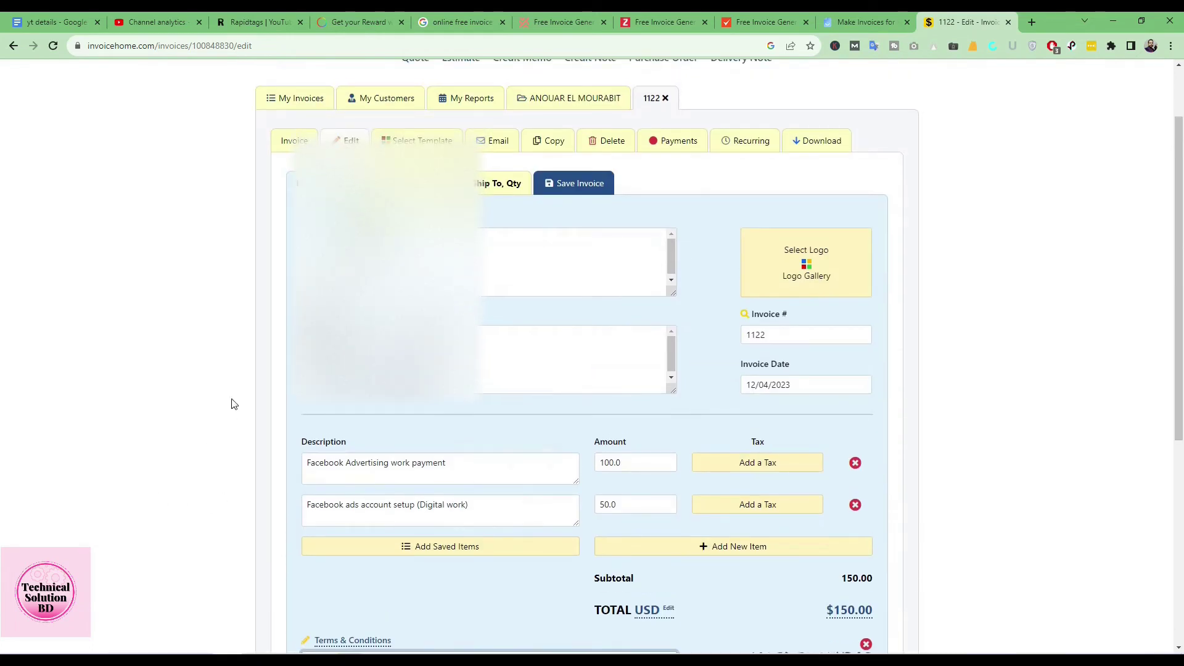
scroll(233, 403, "down", 4)
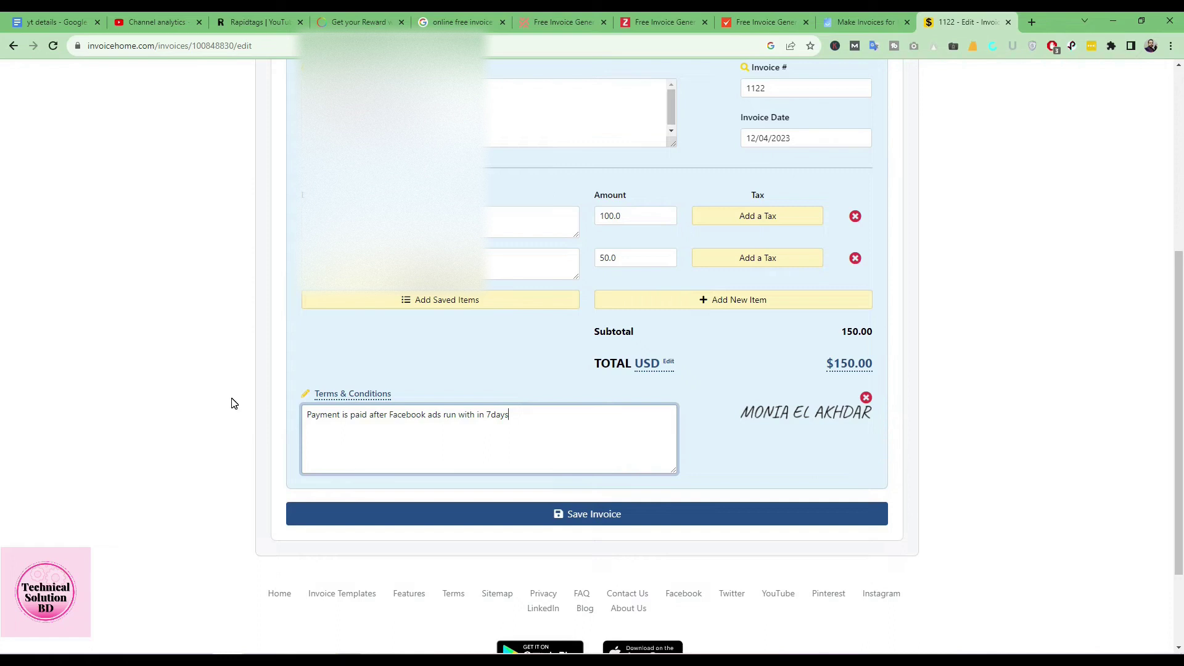
scroll(409, 495, "up", 1)
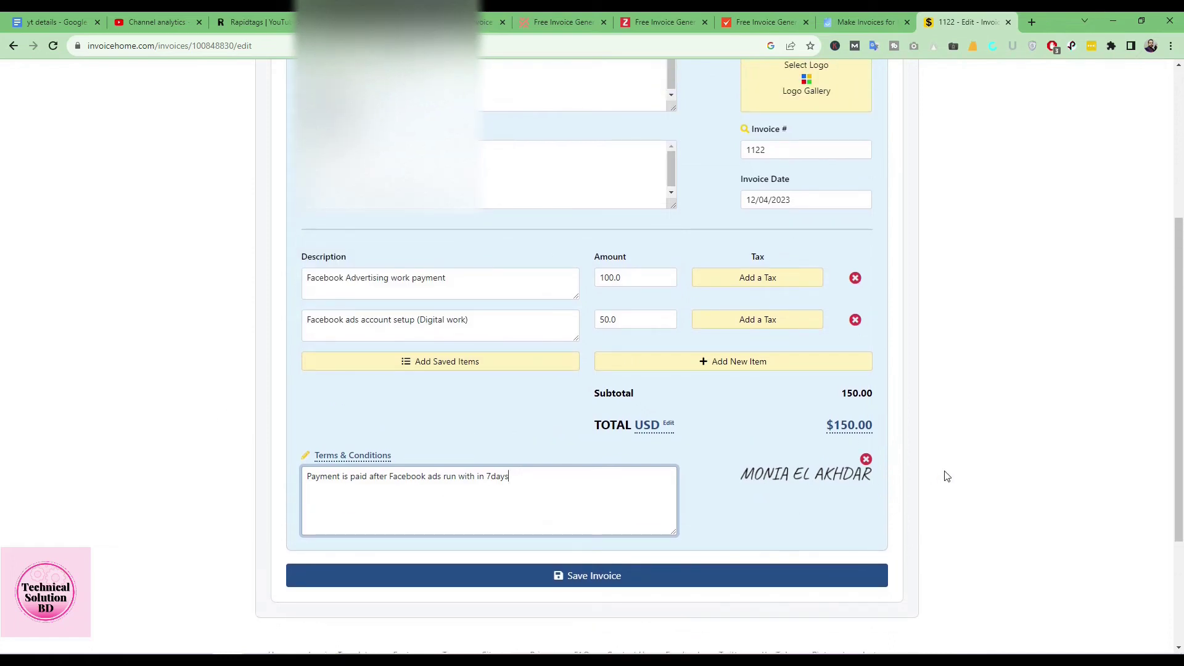
scroll(950, 476, "up", 1)
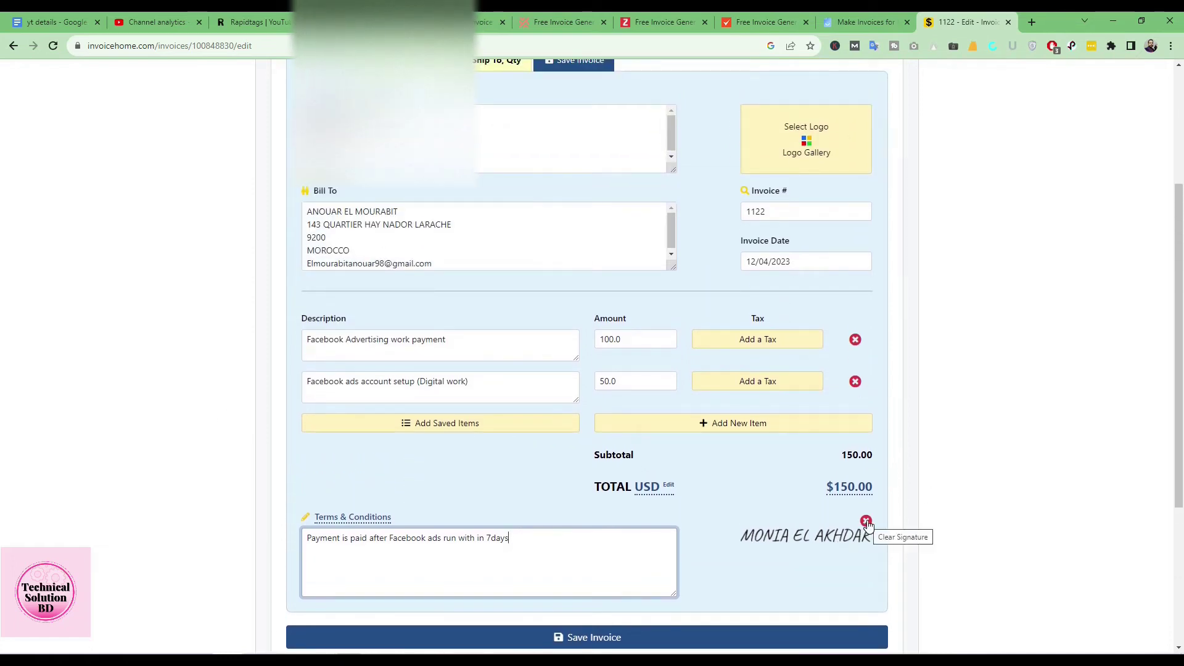
Search Google for "online signature" in a new tab and open SignWell's Free Online Signature Maker.
left_click(1033, 22)
type("online signat")
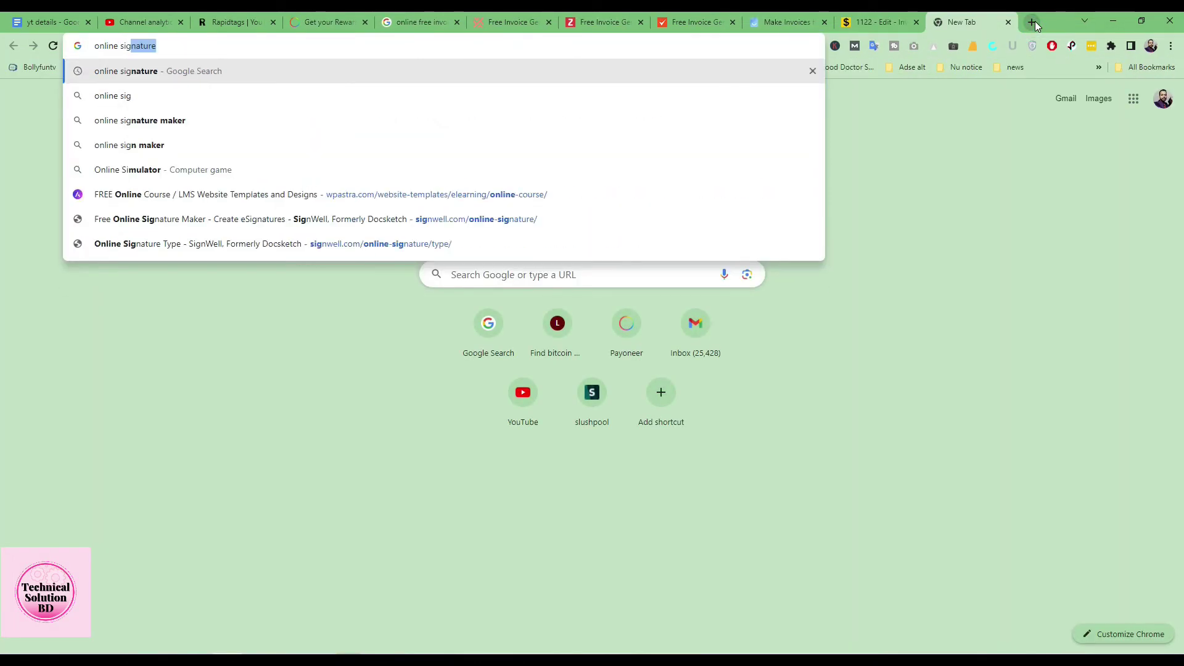
type("ure")
key("Return")
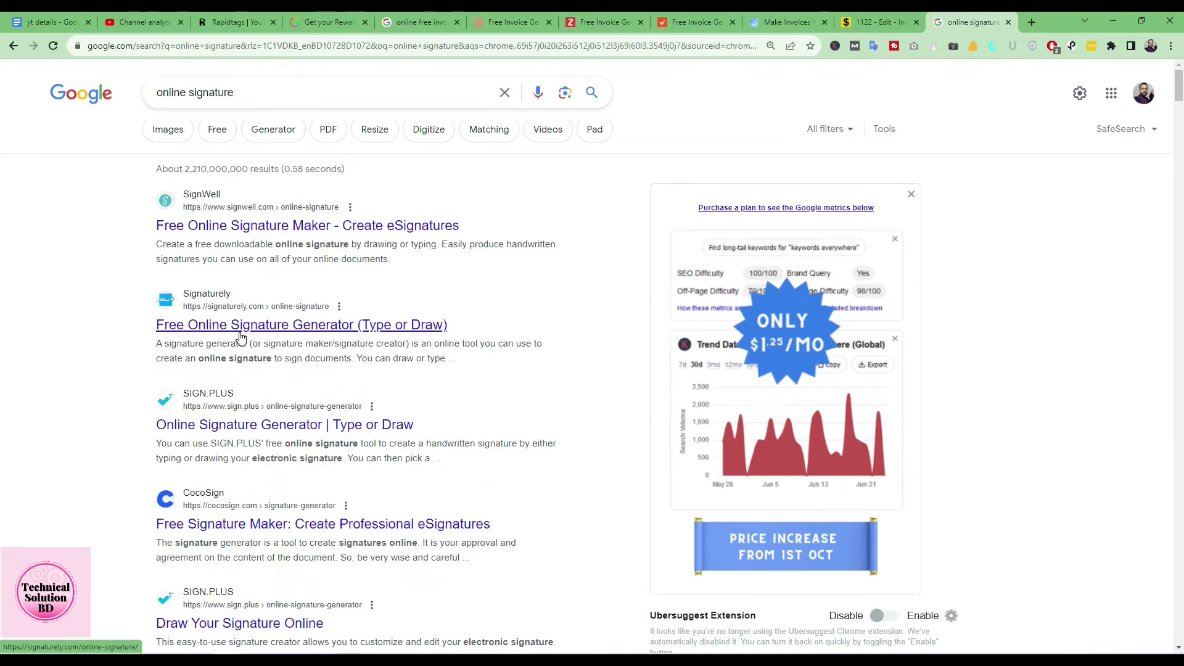
middle_click(245, 226)
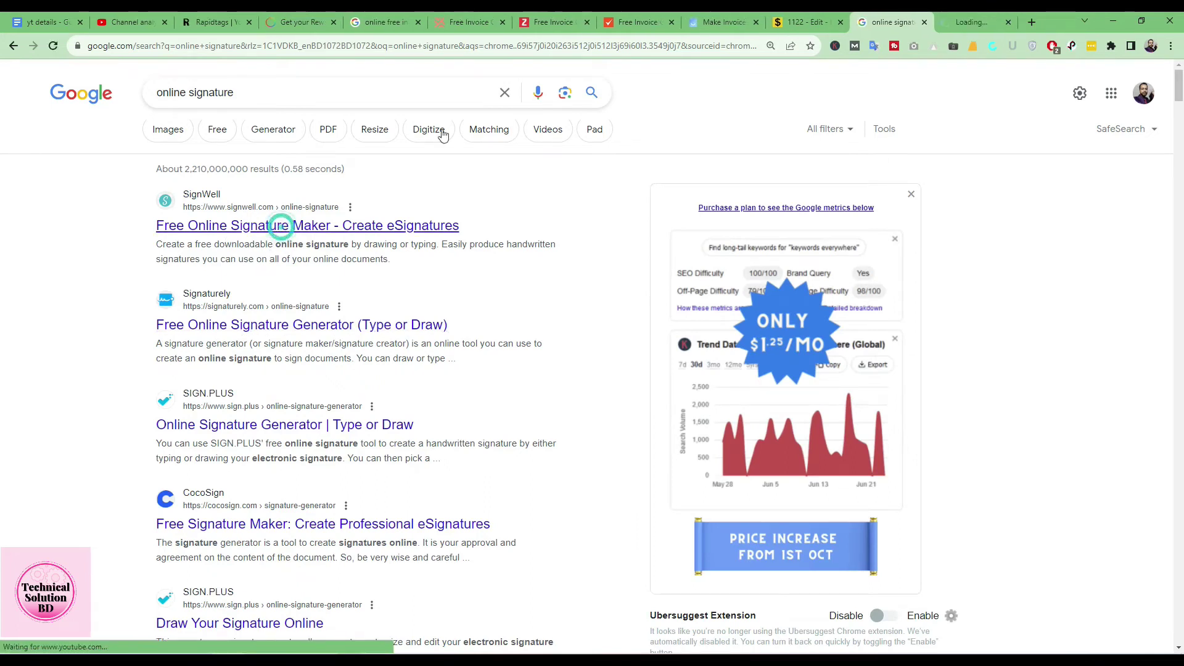
left_click(965, 17)
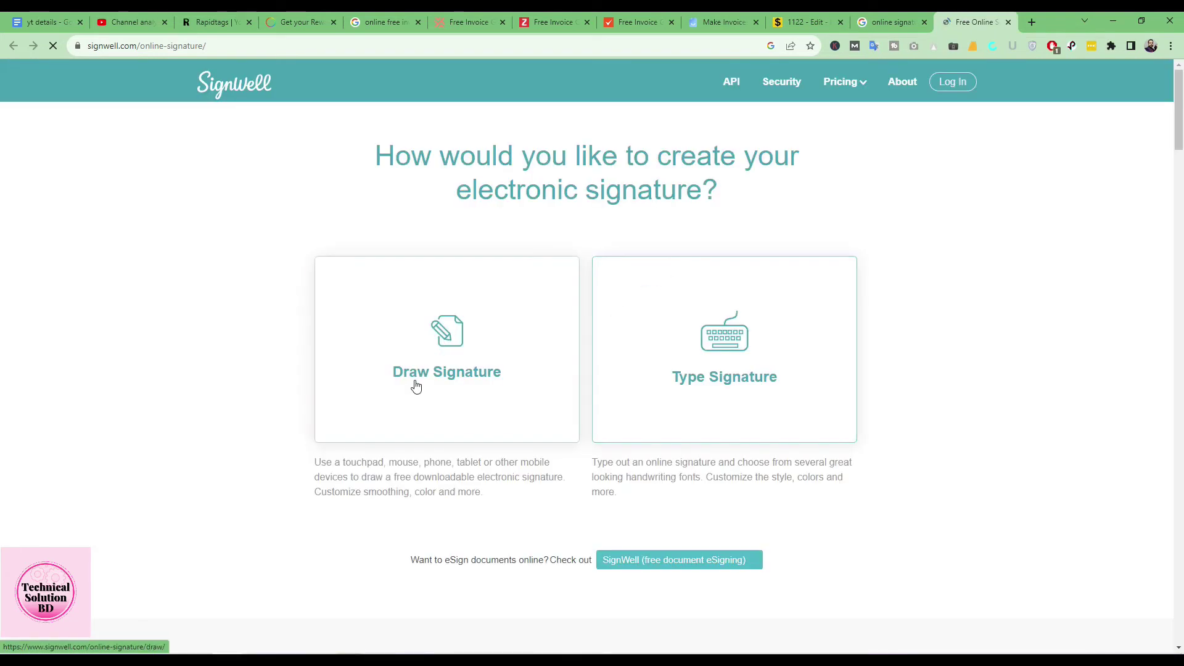
Choose SignWell's typed signature option, enter the signer's full name, and generate the handwriting style samples.
left_click(717, 347)
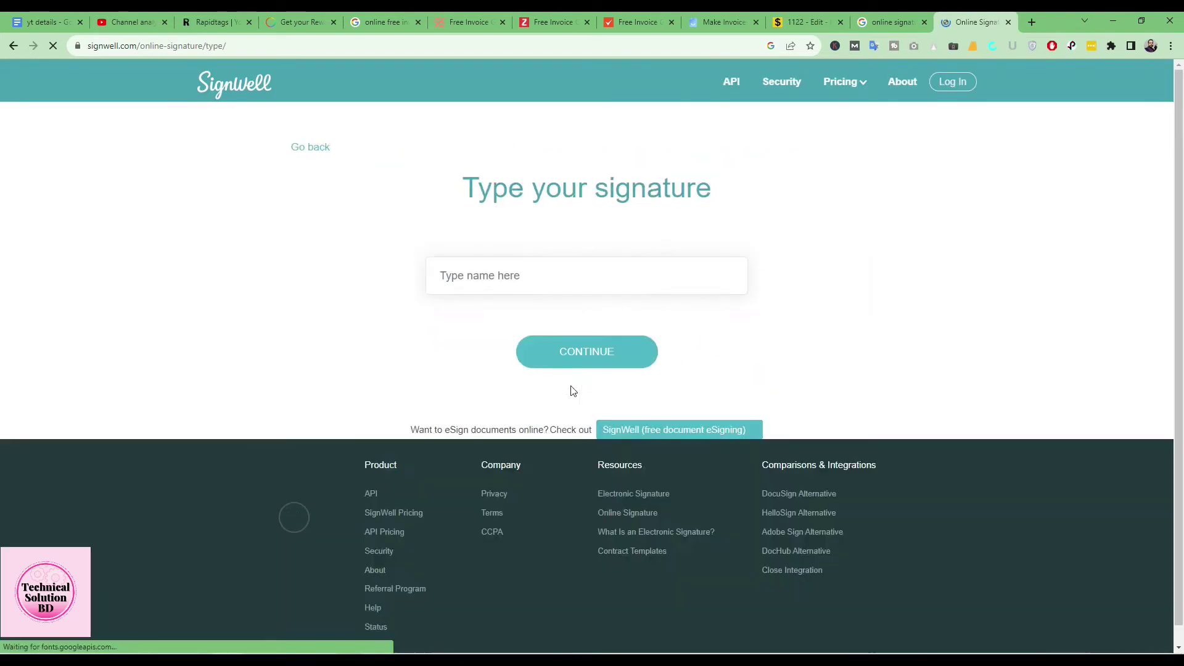
left_click(513, 280)
left_click(521, 315)
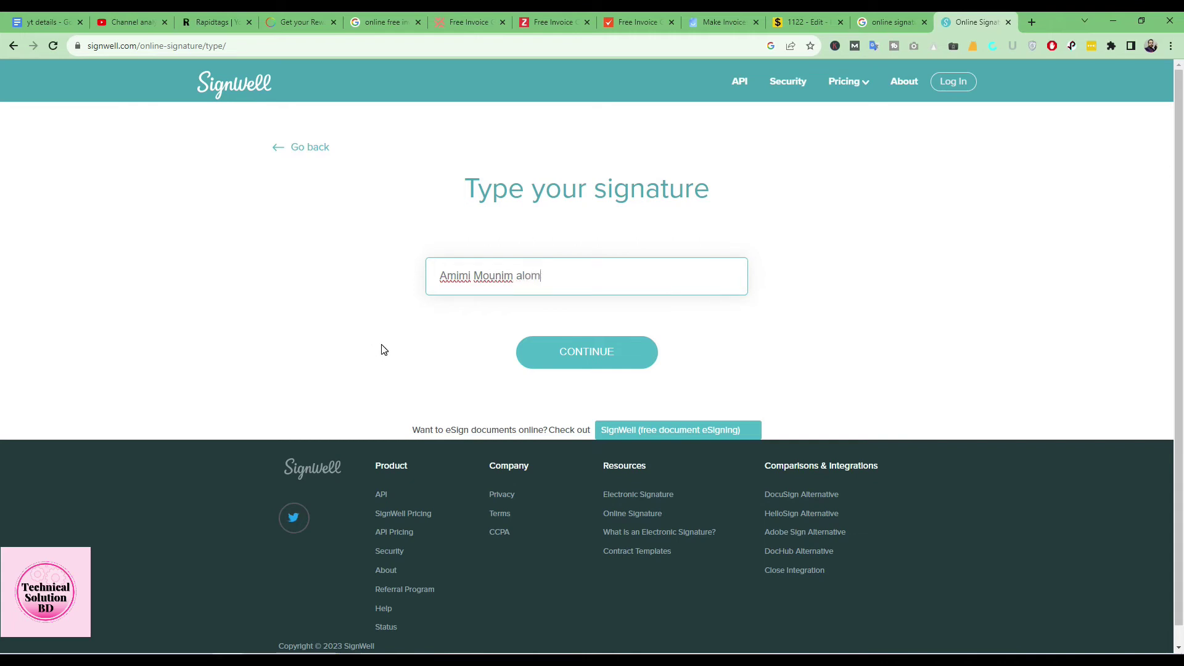
left_click(582, 367)
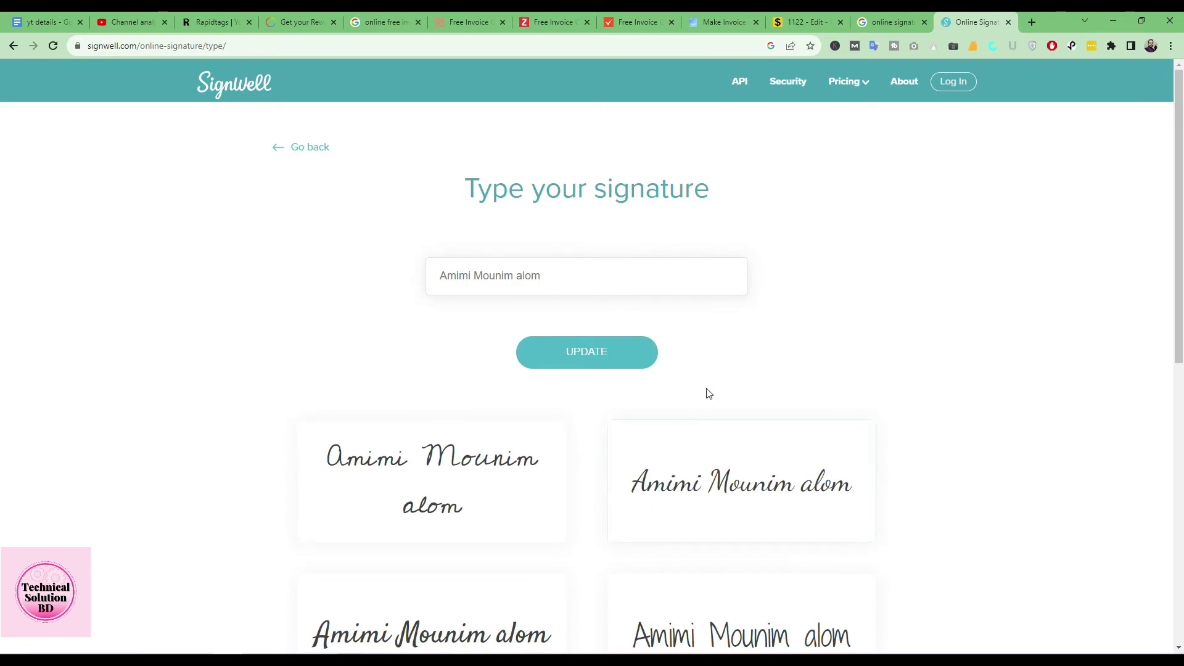
scroll(708, 393, "down", 2)
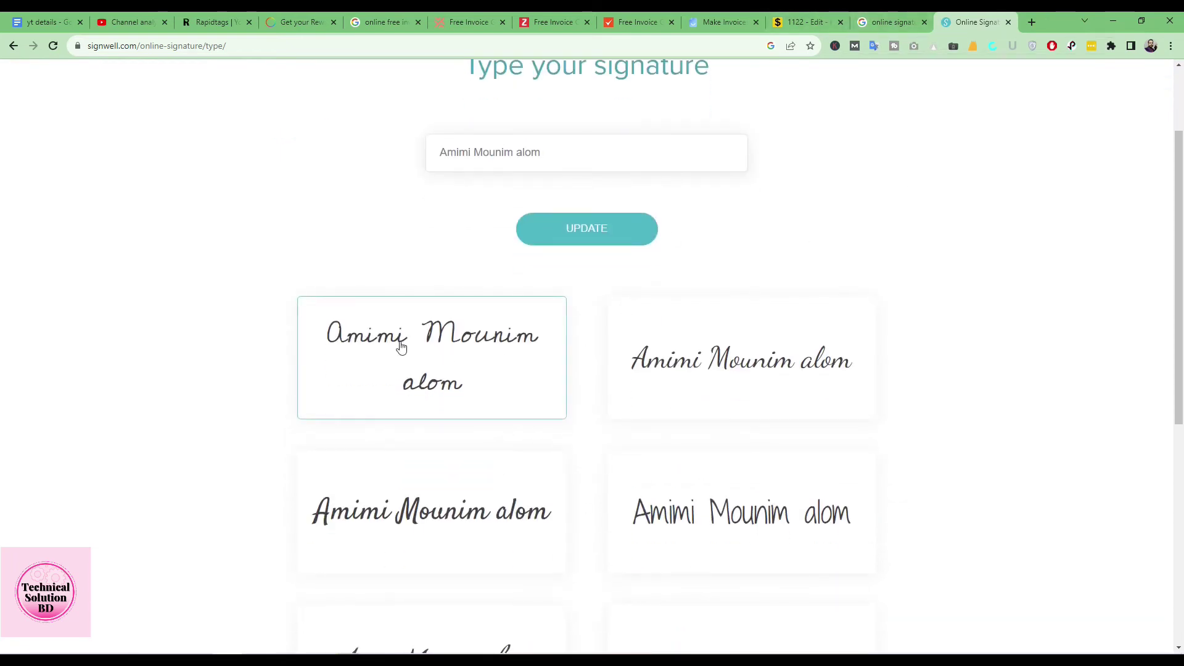
Return to the Google results for "online signature" and open Signaturely's Free Online Signature Generator in a new tab.
left_click(893, 22)
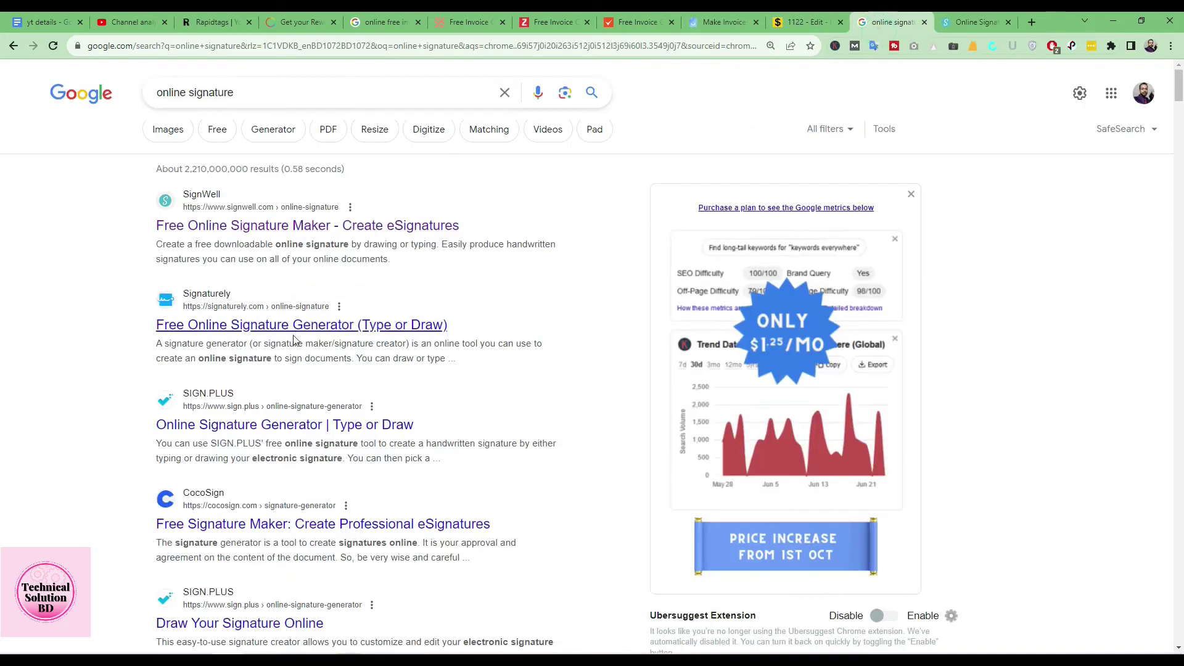
left_click(960, 19)
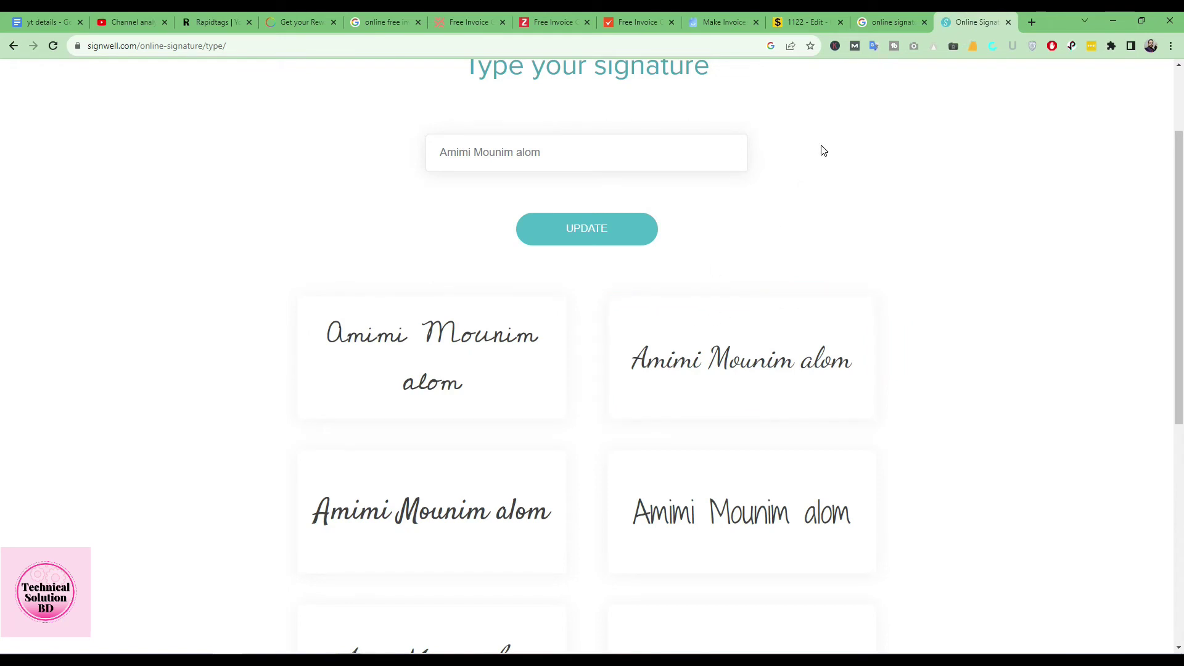
left_click(900, 13)
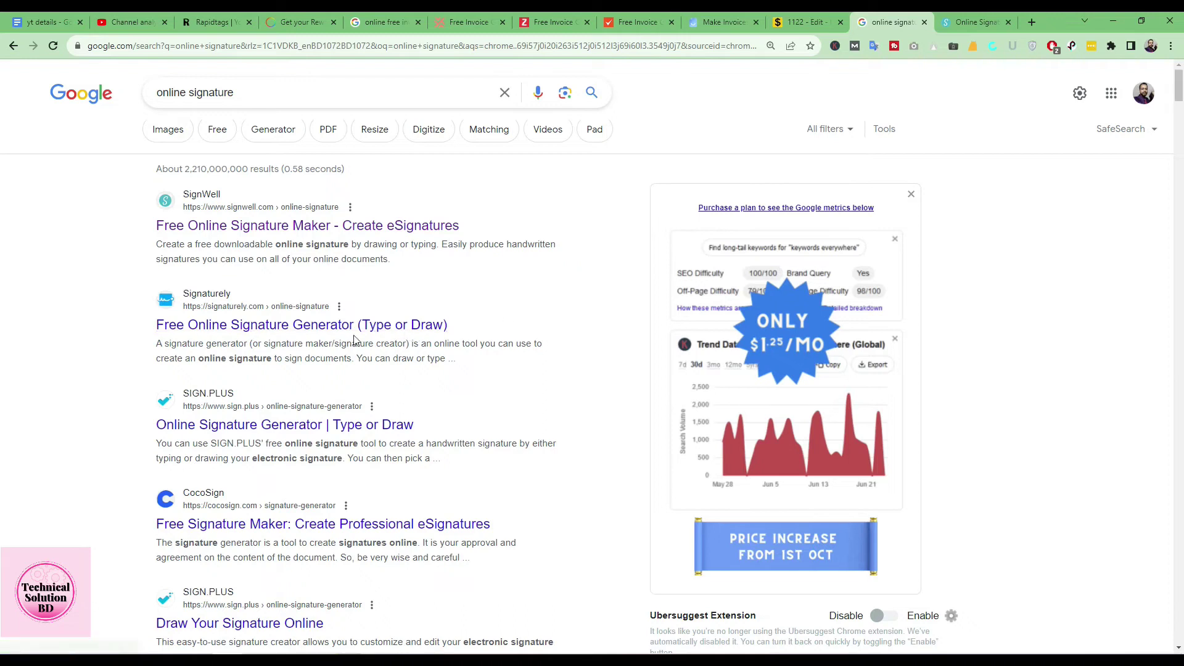
middle_click(432, 325)
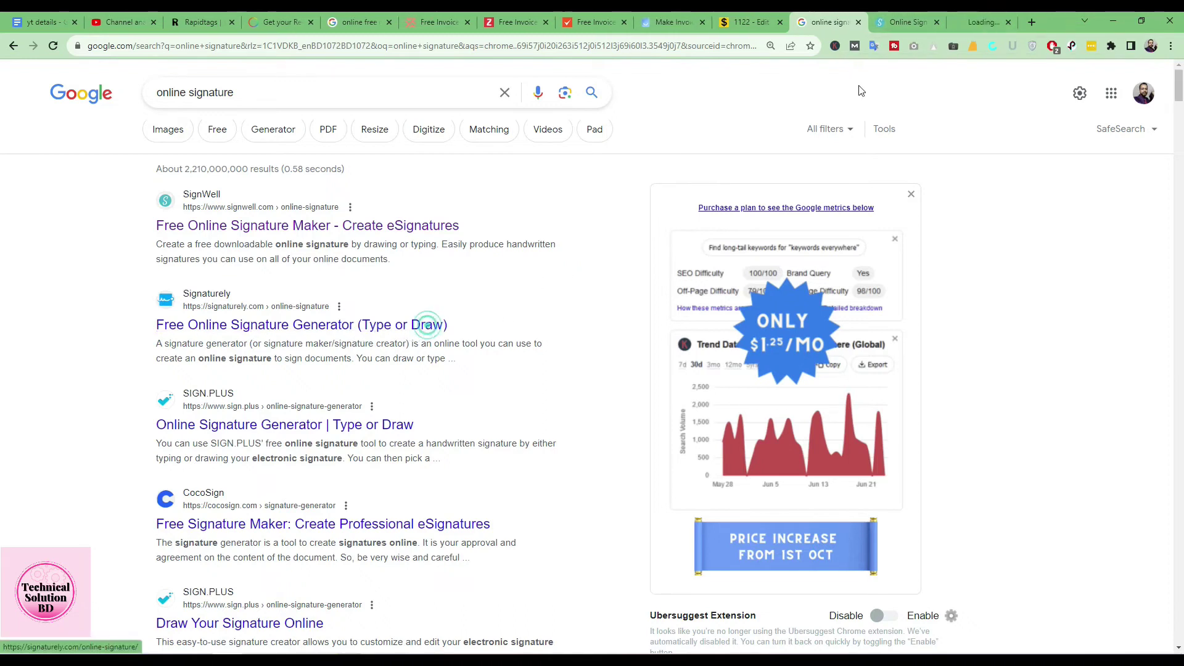
Back in SignWell, compare the handwriting styles for the typed name and save the signature in the second script style.
left_click(900, 23)
triple_click(568, 151)
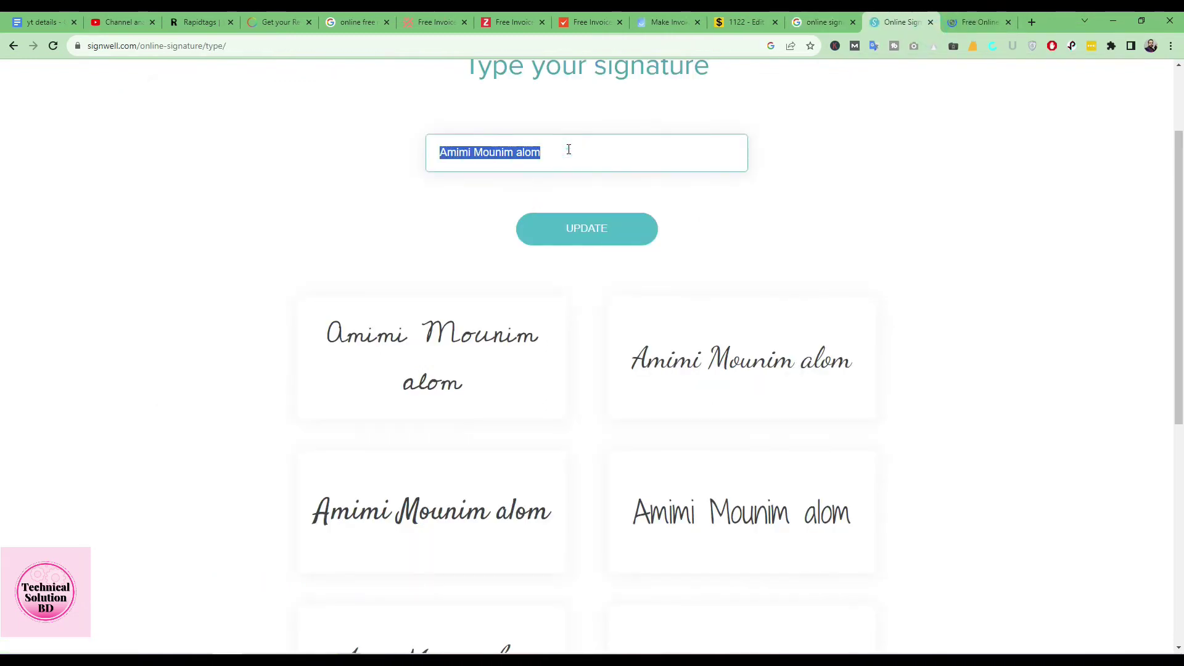
left_click(552, 241)
scroll(544, 253, "down", 5)
scroll(597, 454, "up", 6)
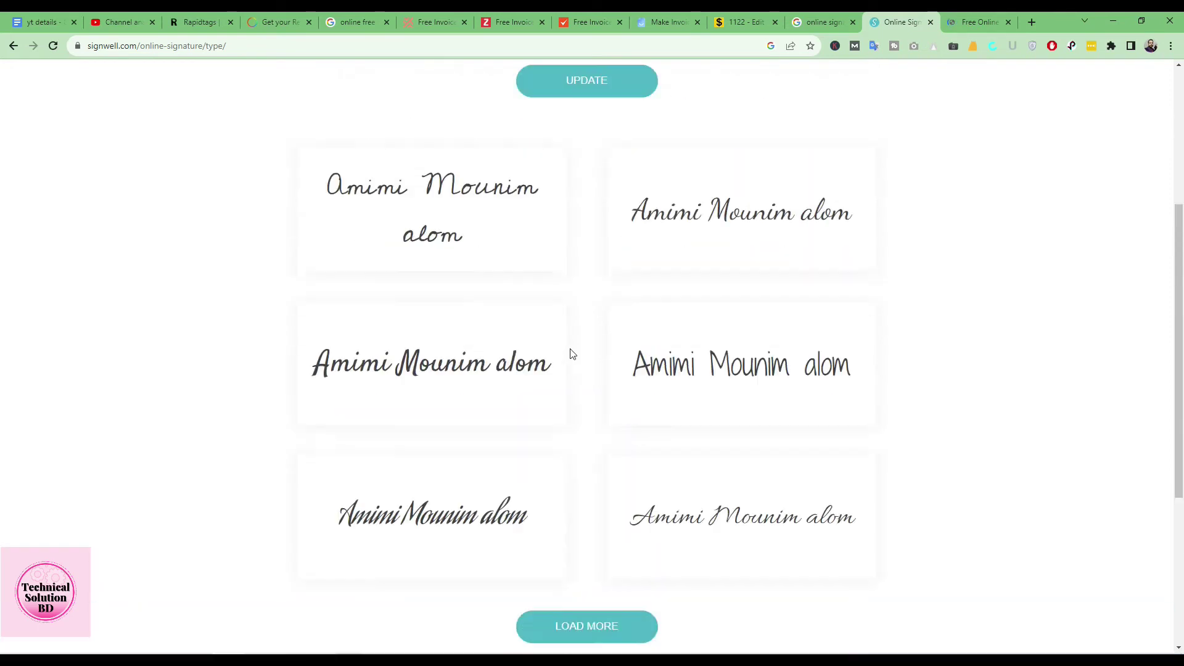
left_click(703, 367)
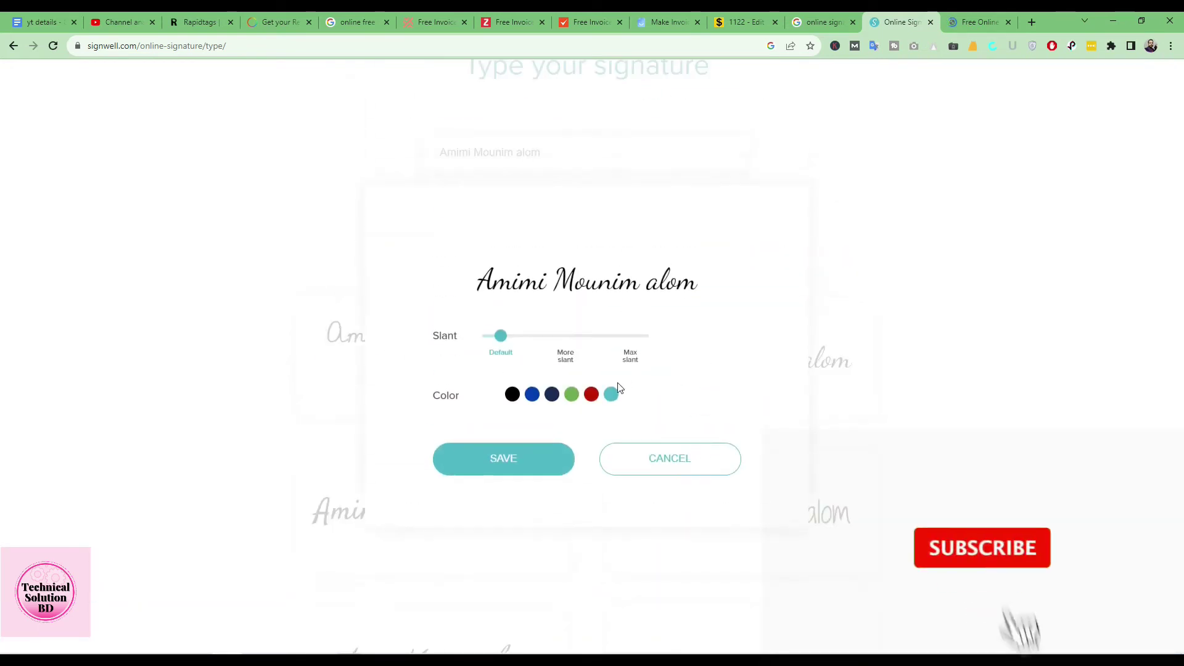
left_click(506, 469)
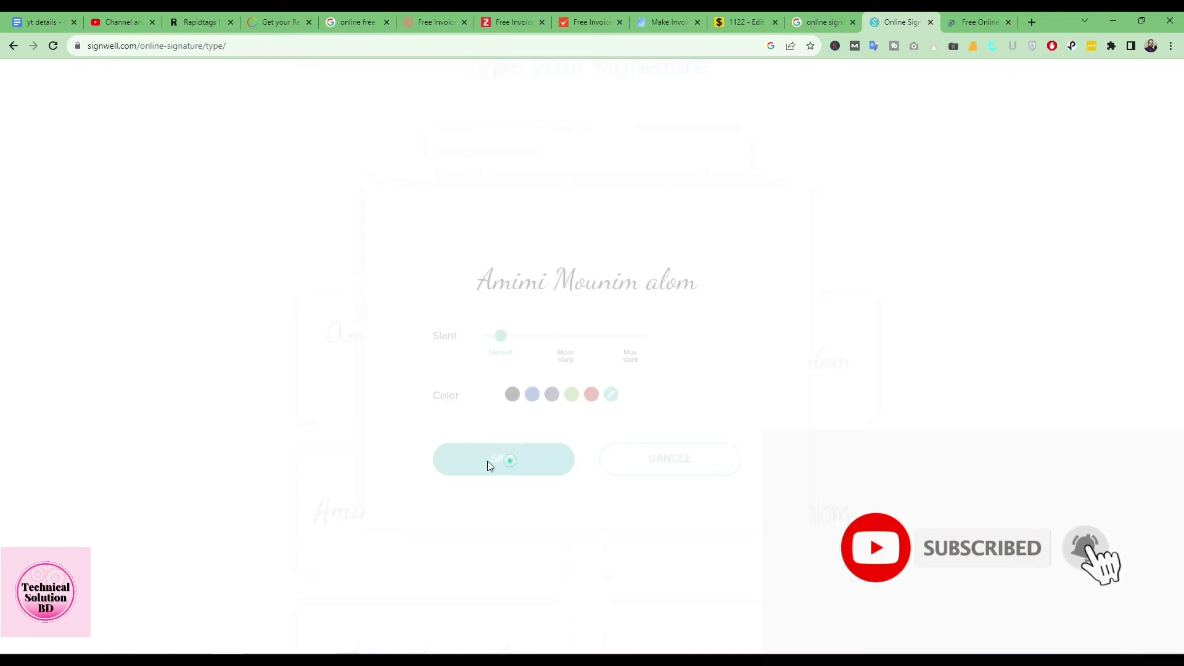
Turn on the signature's transparent background, download it as signature.png, and open the downloaded image for a brief check.
left_click(507, 391)
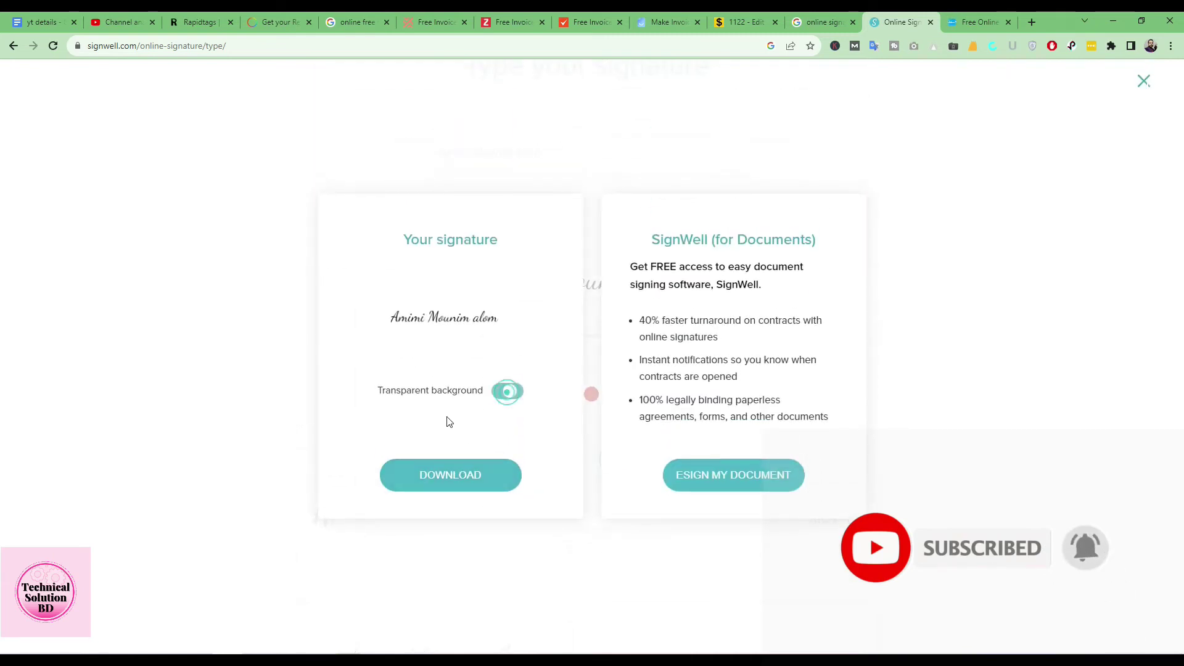
left_click(446, 486)
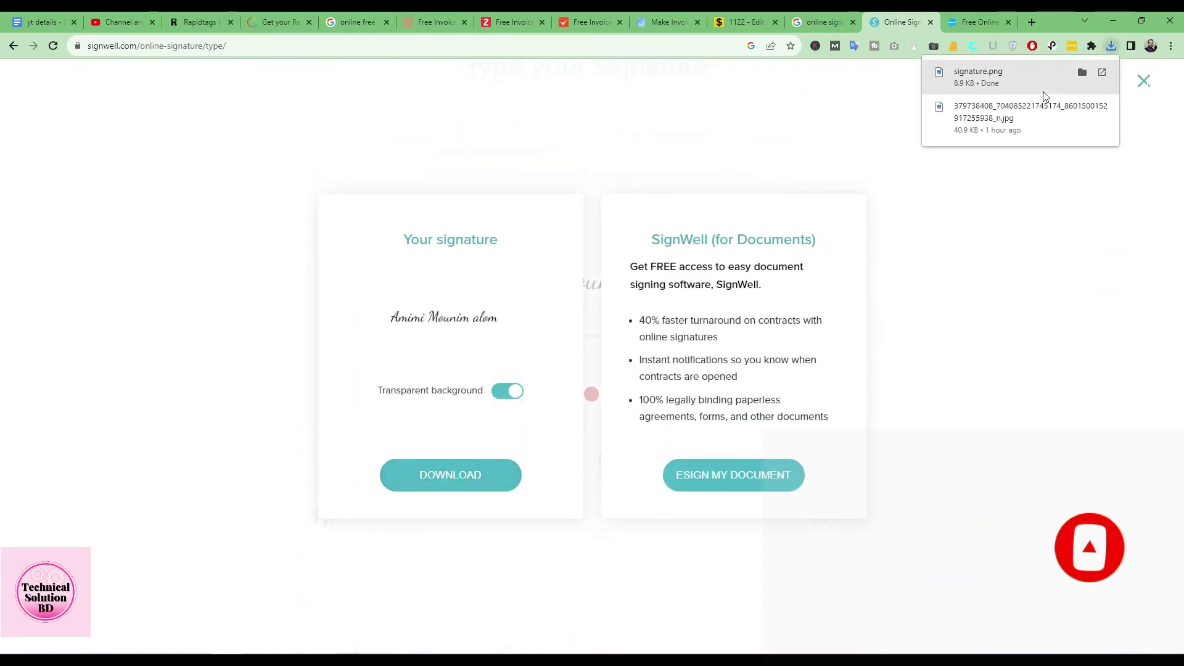
left_click(1040, 76)
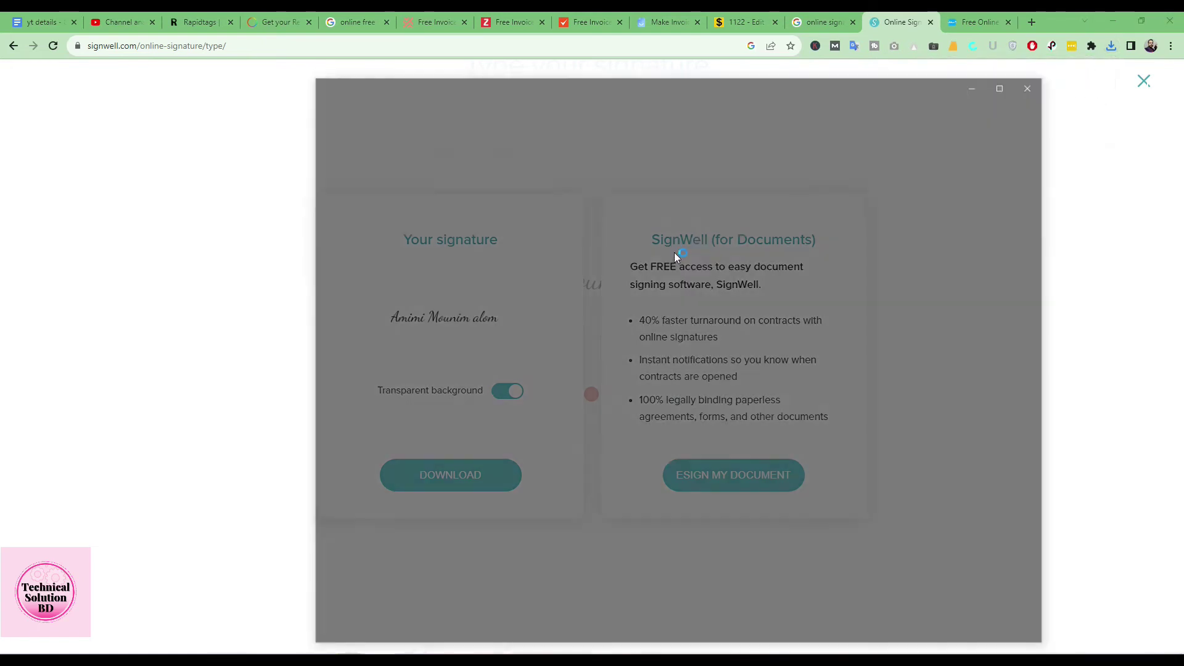
left_click(1027, 89)
Look at the signature on the Invoice Home invoice, and open Signaturely's page for typing a signature.
left_click(746, 22)
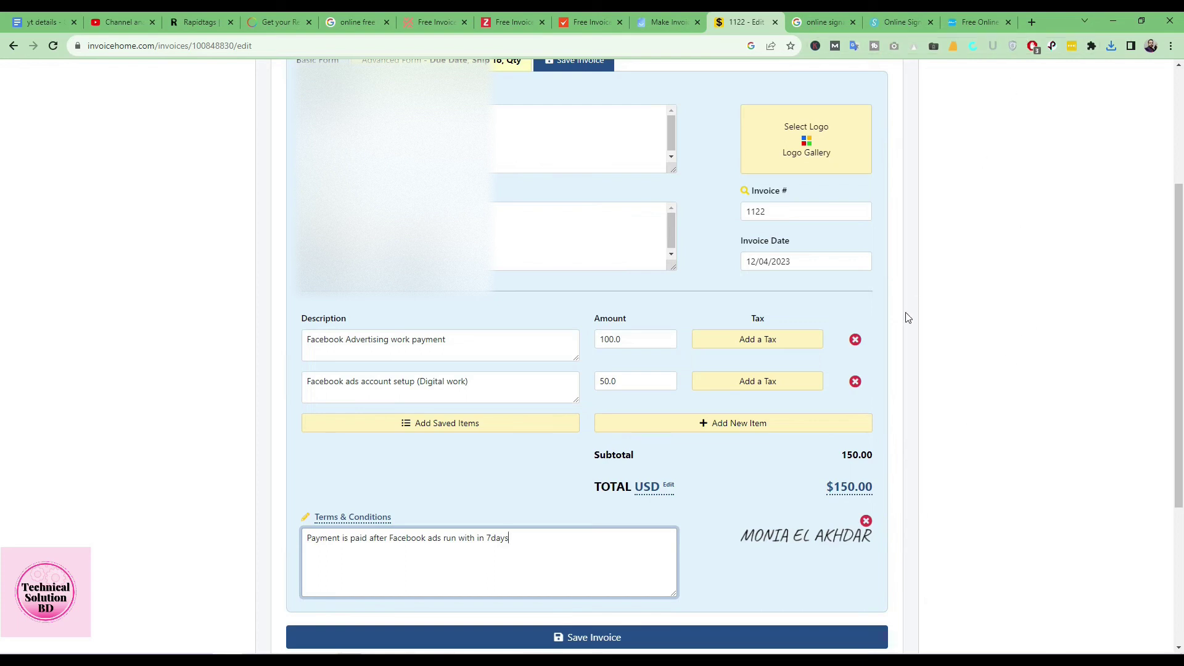
left_click(954, 23)
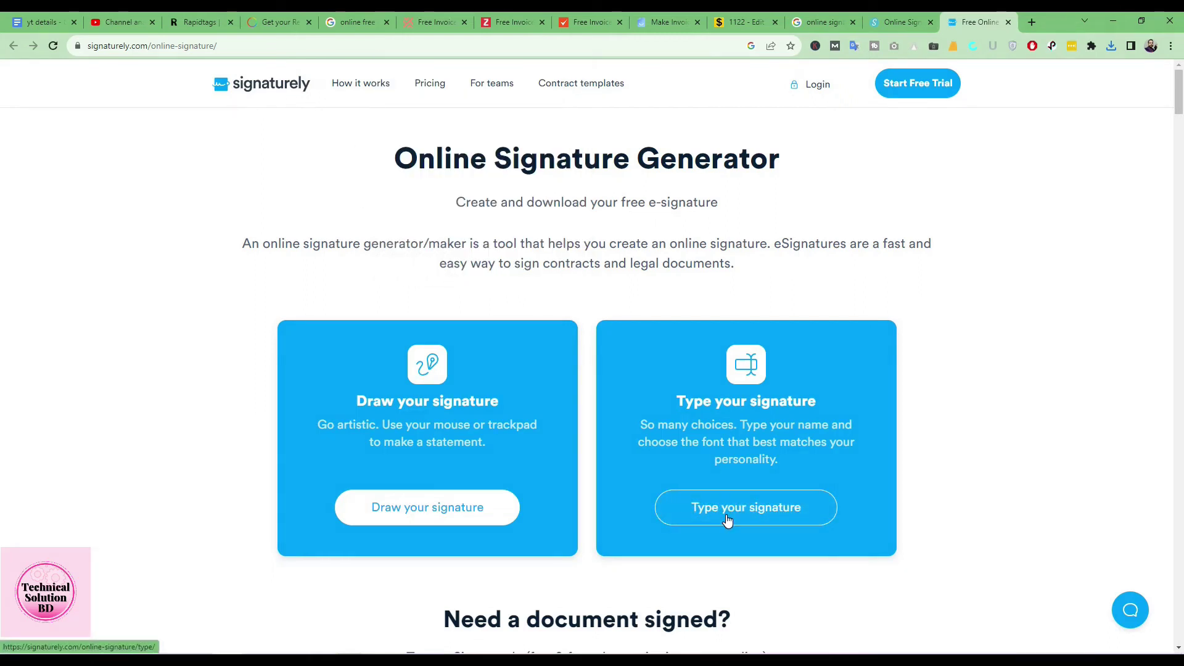
left_click(706, 514)
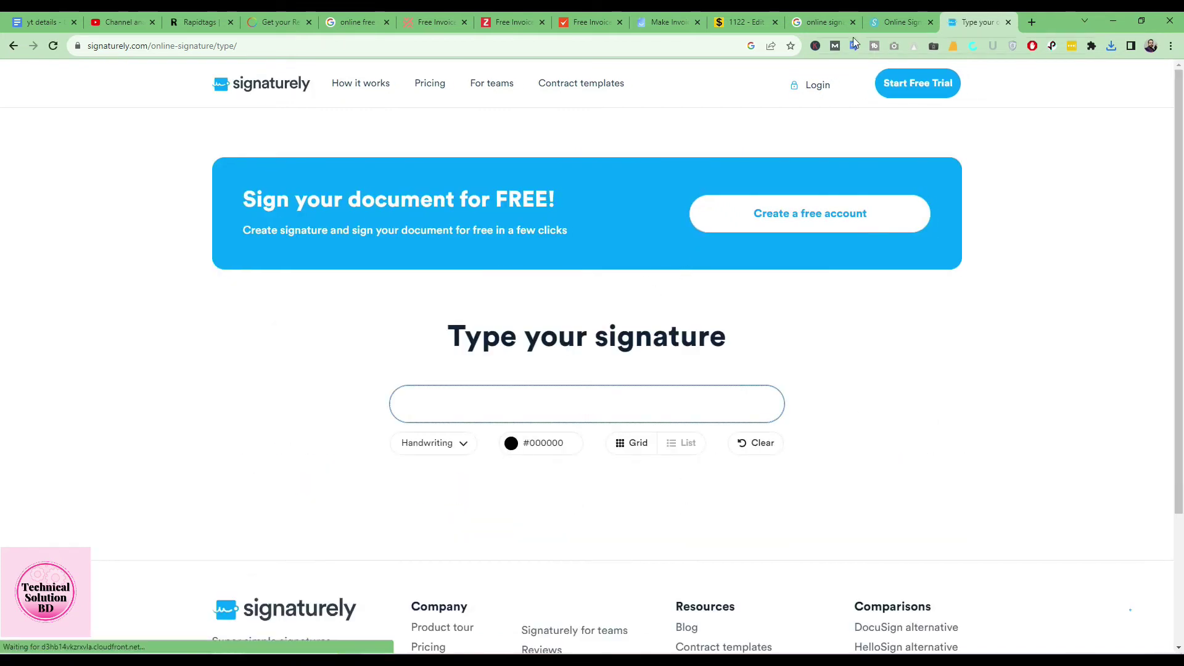
Switch to Invoice Home and review invoice 1122's sender, customer, invoice date, items, terms and signature.
left_click(749, 23)
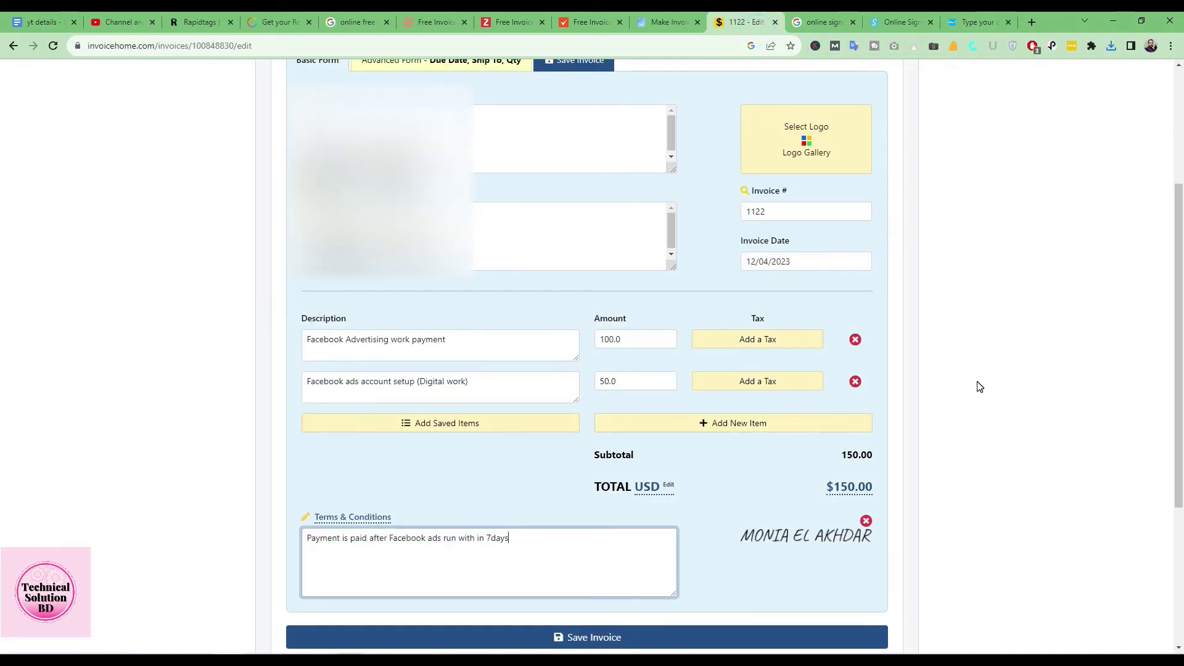
scroll(978, 386, "up", 4)
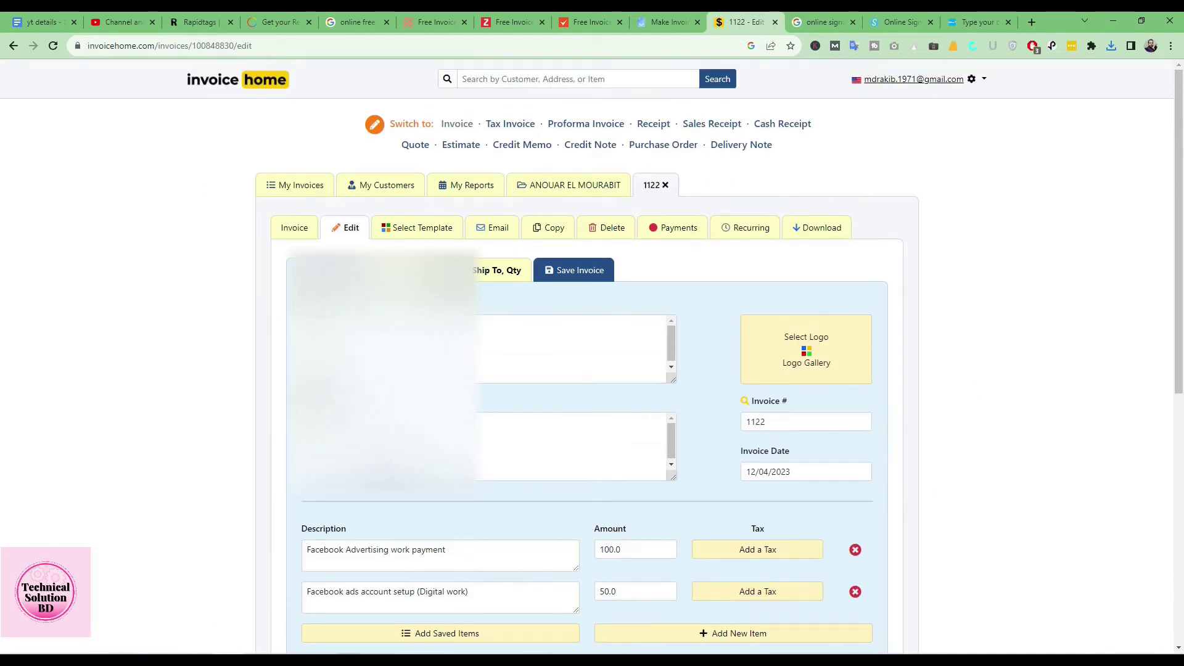
left_click(662, 477)
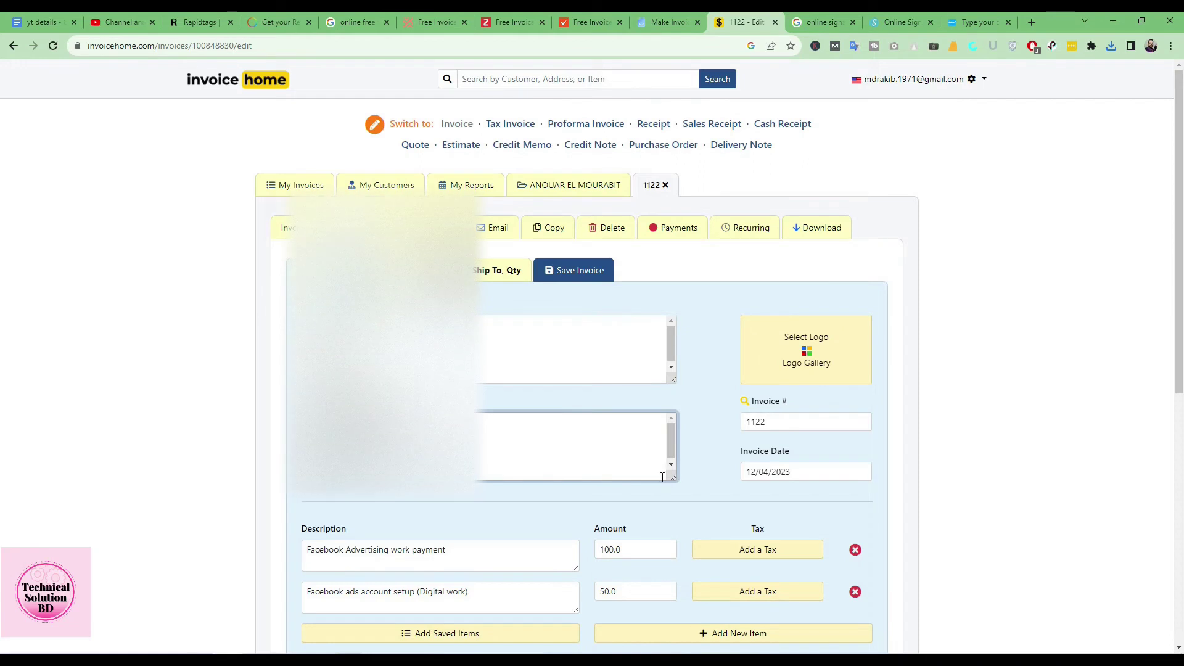
left_click(750, 473)
left_click(961, 439)
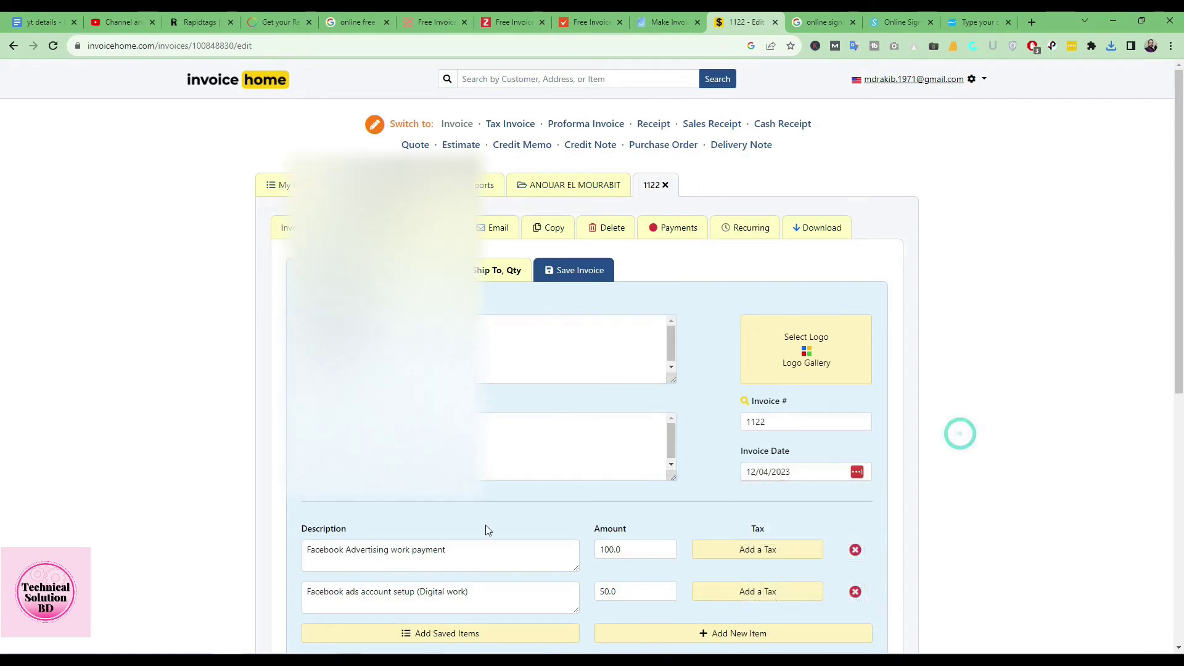
scroll(431, 530, "down", 1)
left_click_drag(467, 488, 232, 494)
left_click(158, 470)
scroll(160, 465, "down", 4)
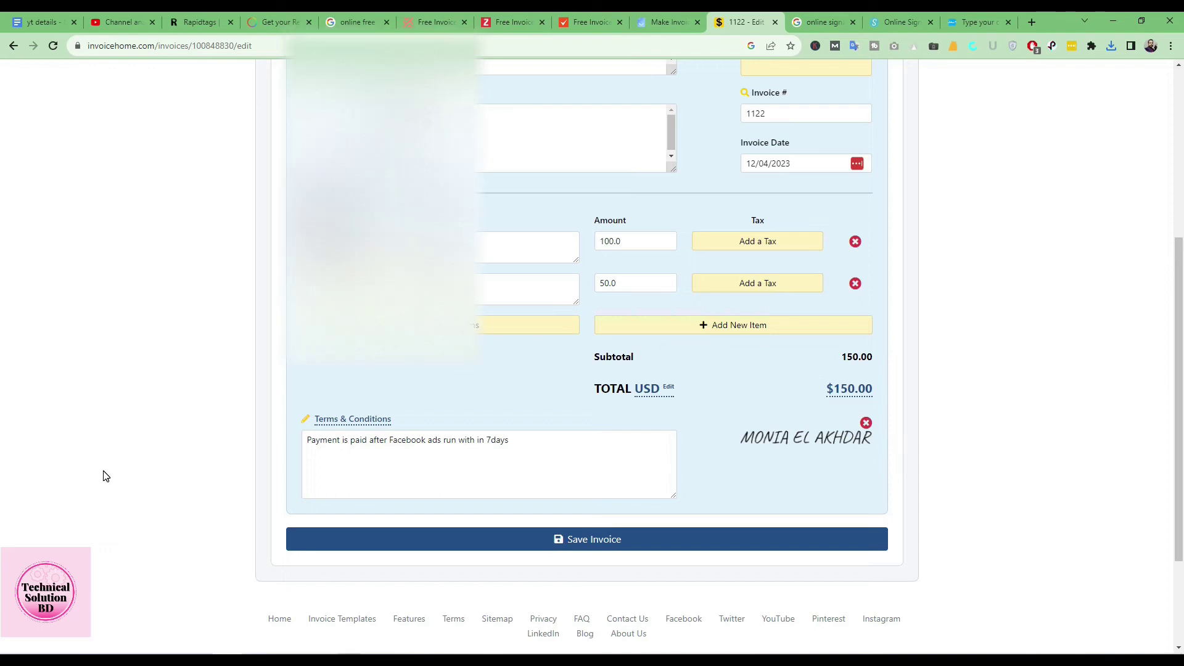
scroll(74, 474, "up", 4)
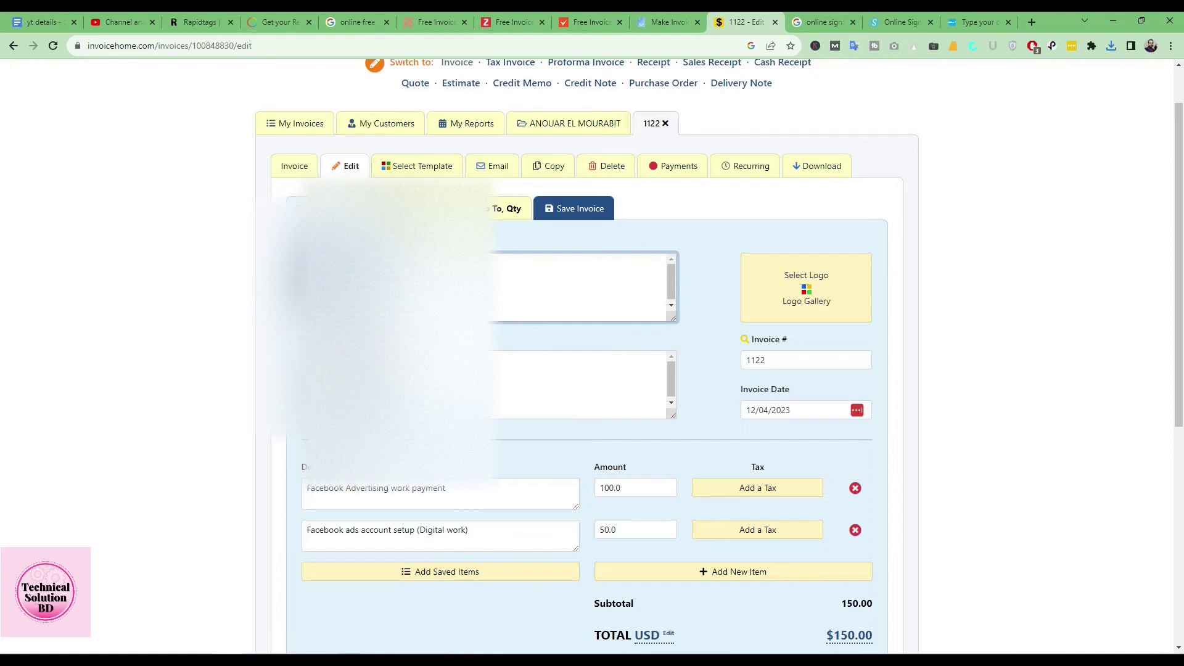
left_click(235, 380)
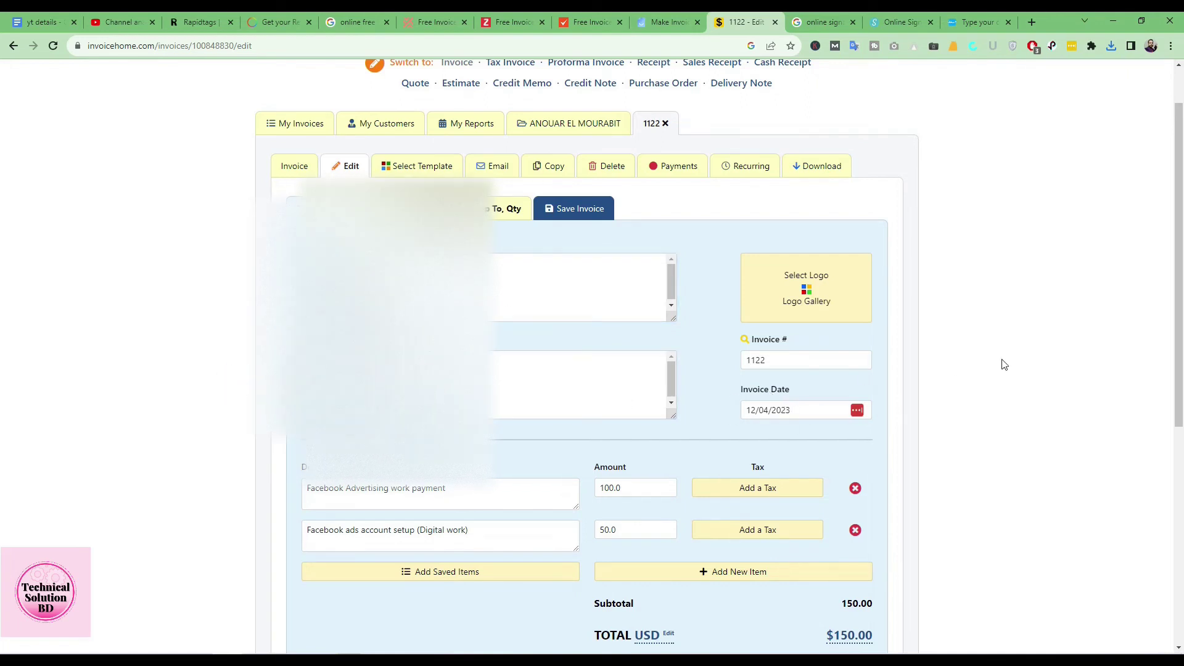
scroll(1005, 365, "down", 2)
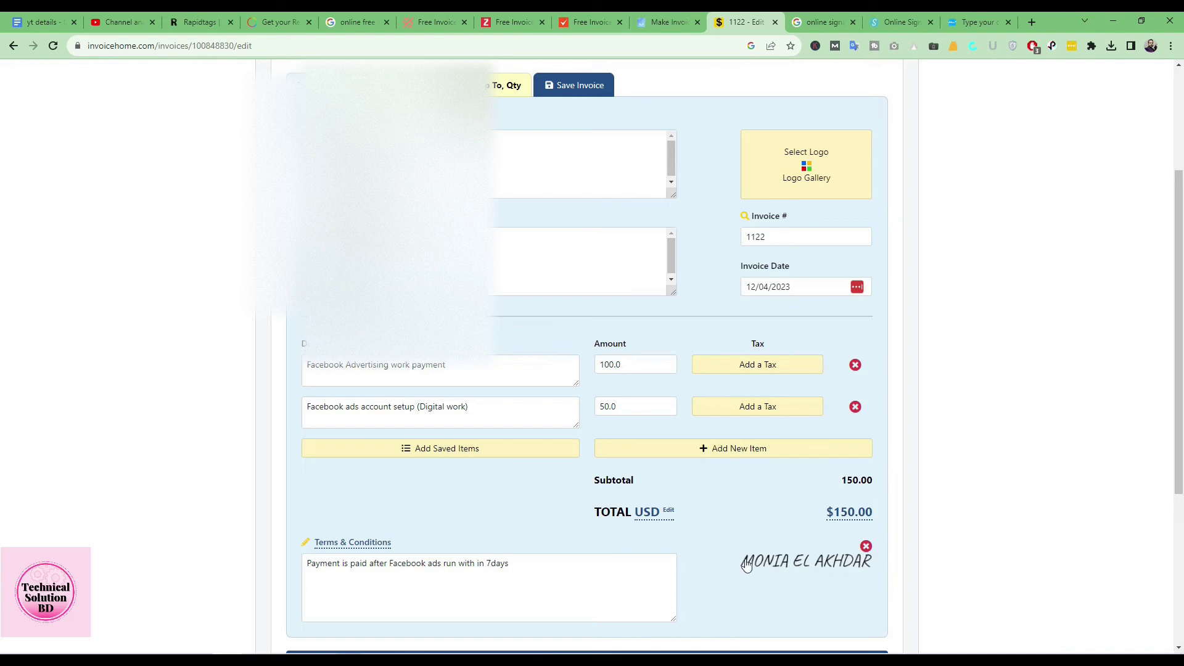
View the blank invoice form on Invoice Maker for comparison, and return to the Invoice Home invoice.
left_click(668, 21)
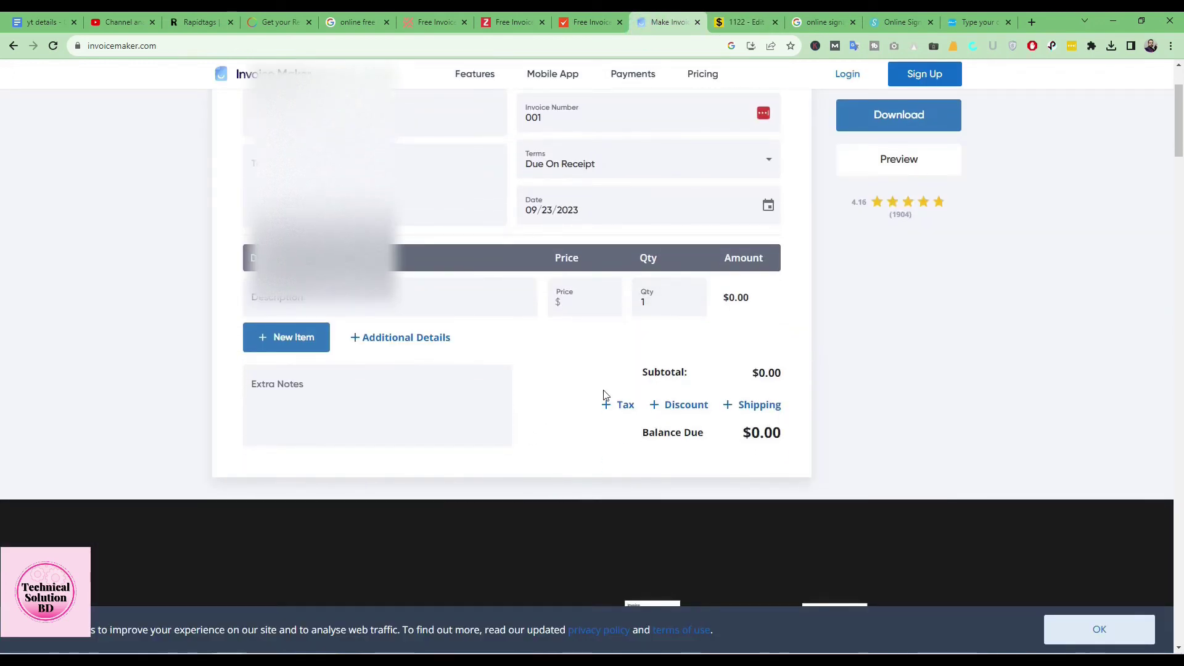
scroll(603, 393, "up", 2)
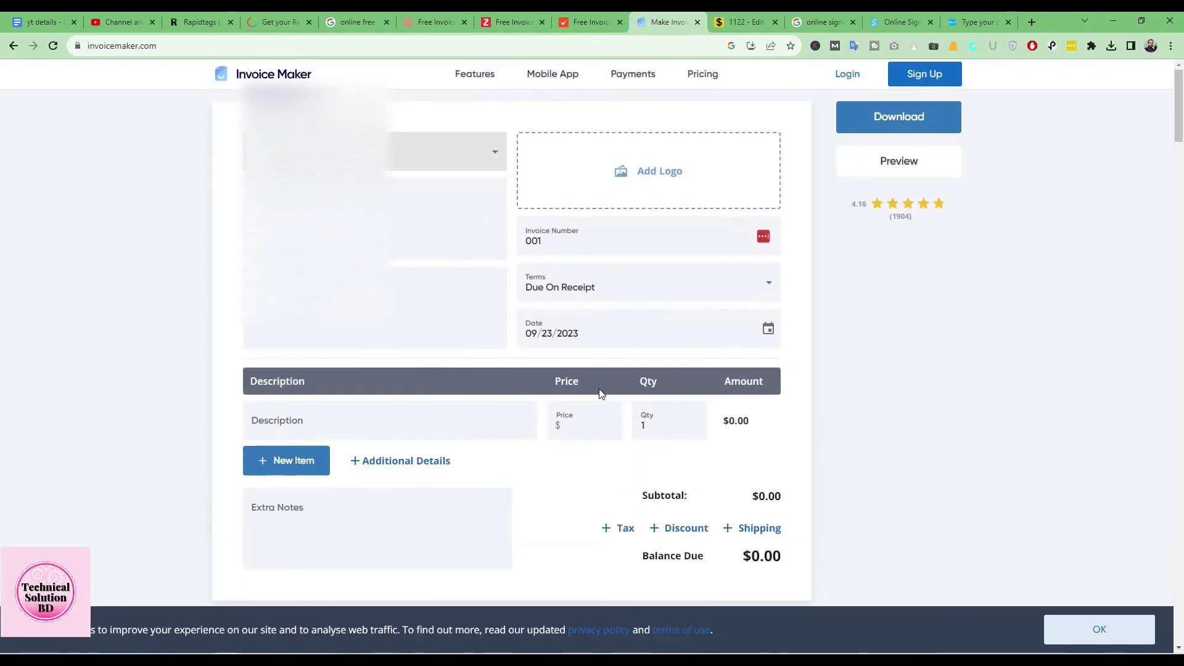
left_click(759, 19)
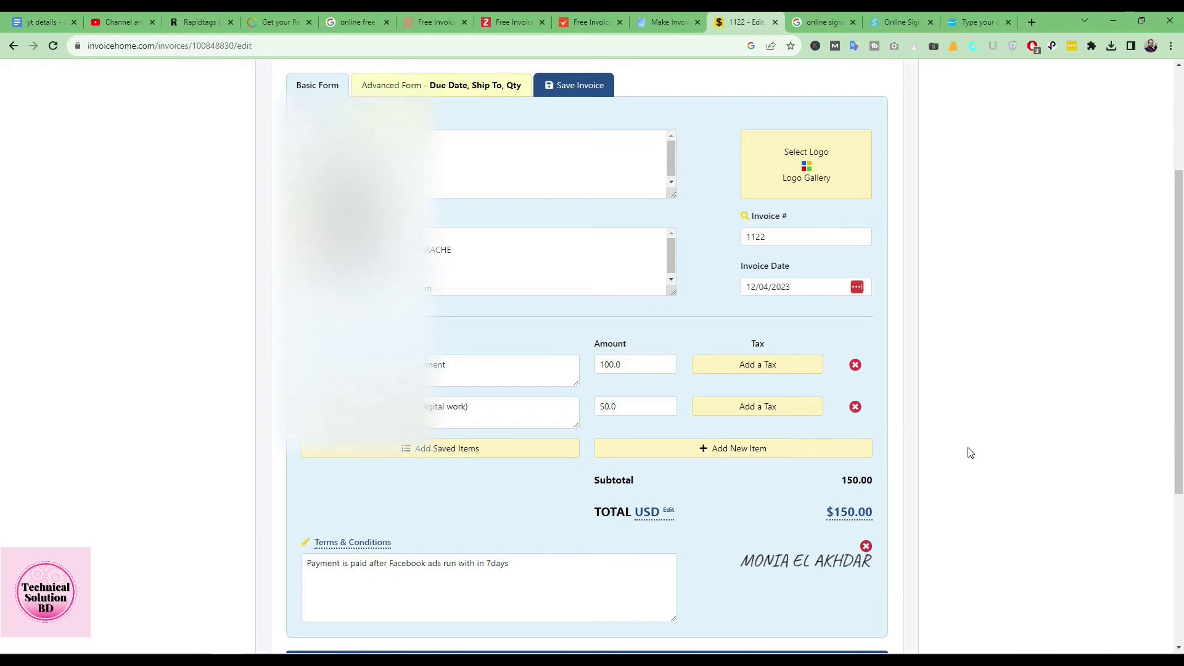
Highlight the second item's description and look over the rest of the invoice form from the terms to the header.
left_click_drag(345, 406, 491, 409)
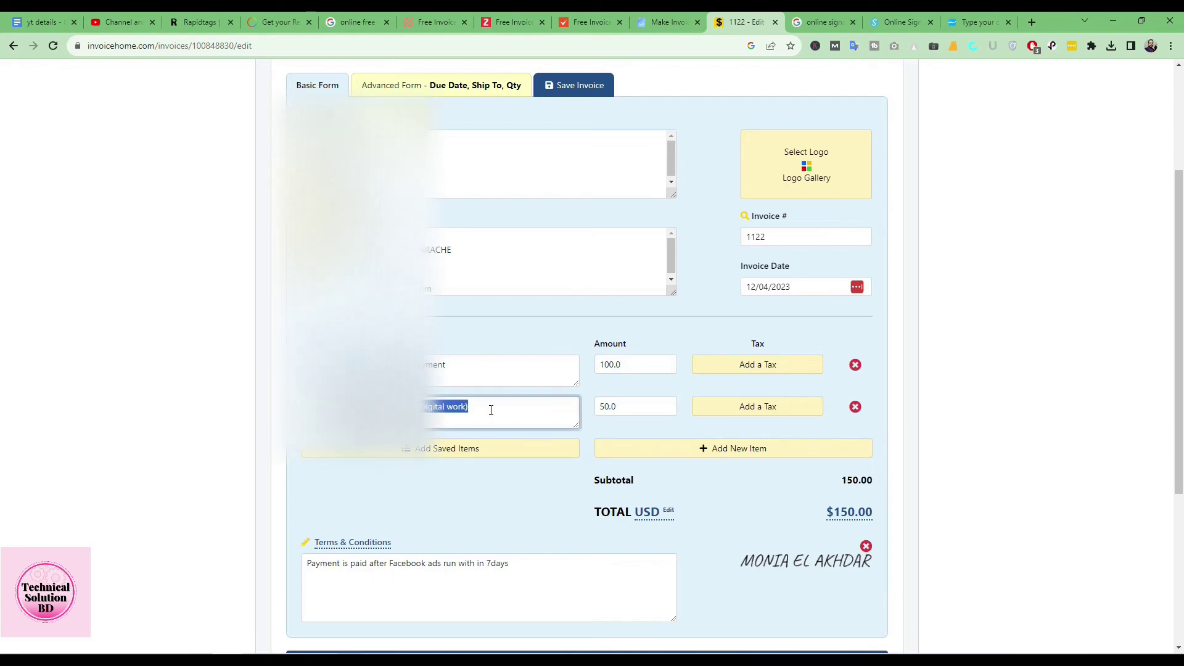
left_click(529, 410)
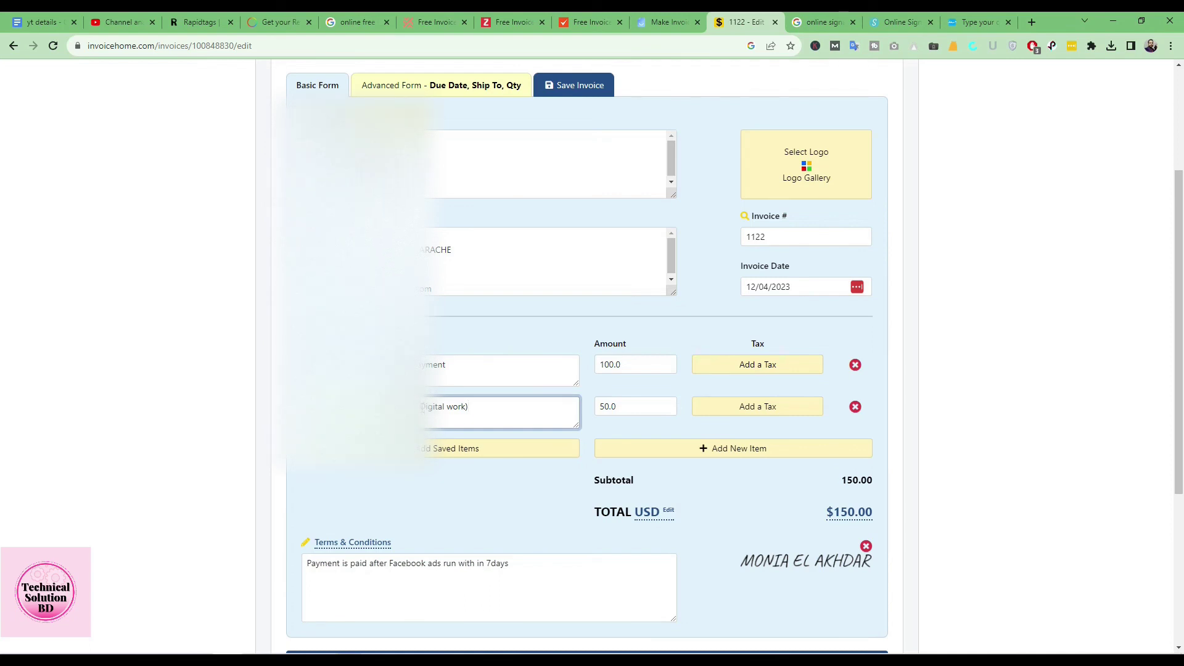
key("ctrl+a")
triple_click(494, 405)
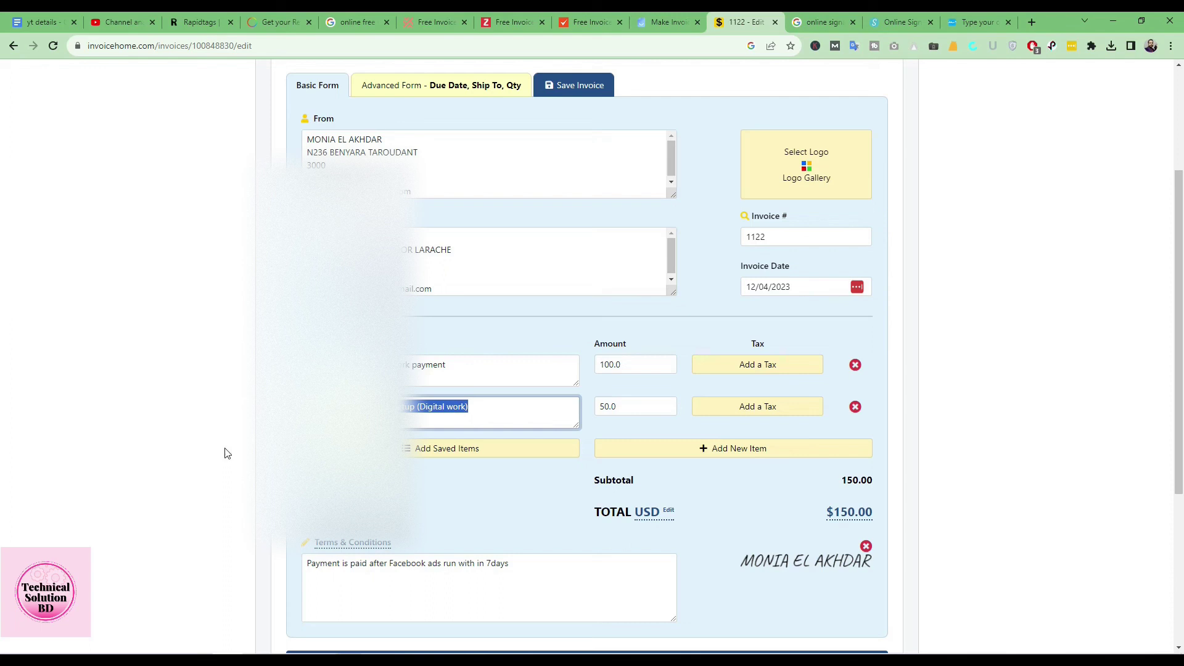
scroll(226, 450, "down", 3)
scroll(226, 450, "up", 4)
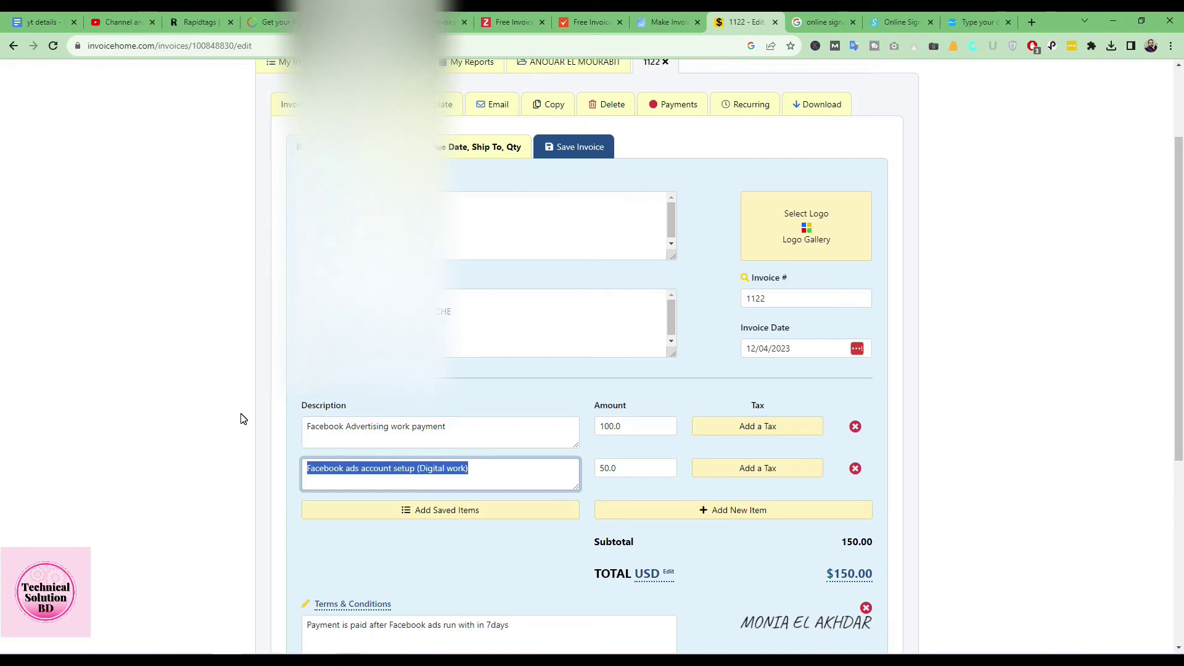
scroll(230, 420, "up", 2)
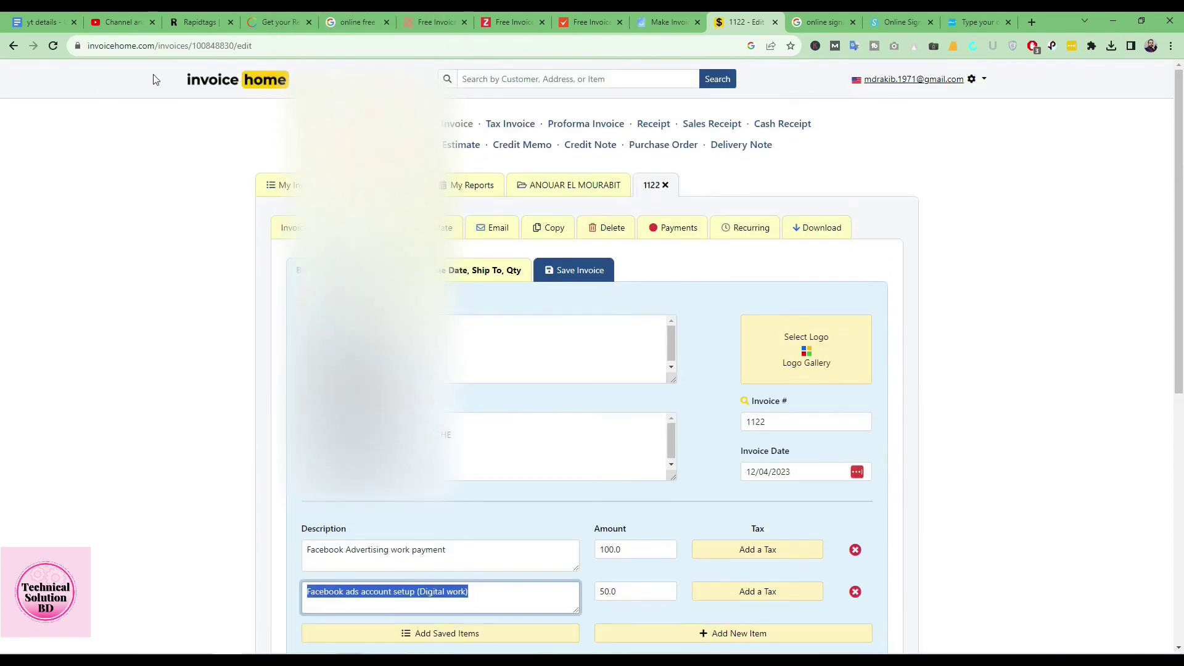